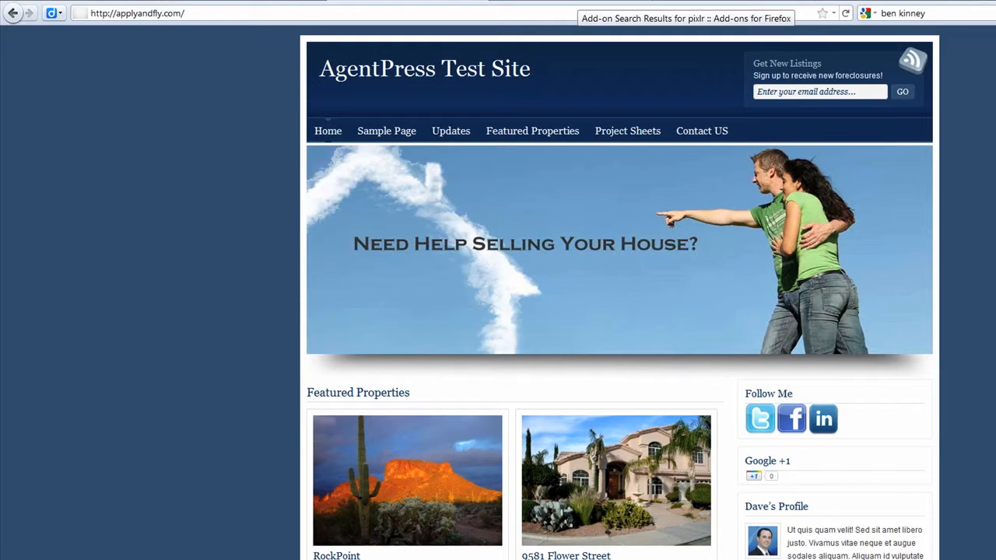
- Send the visible part of the AgentPress Test Site home page to Picnik for editing
{"action": "left_click", "coordinate": [579, 3]}
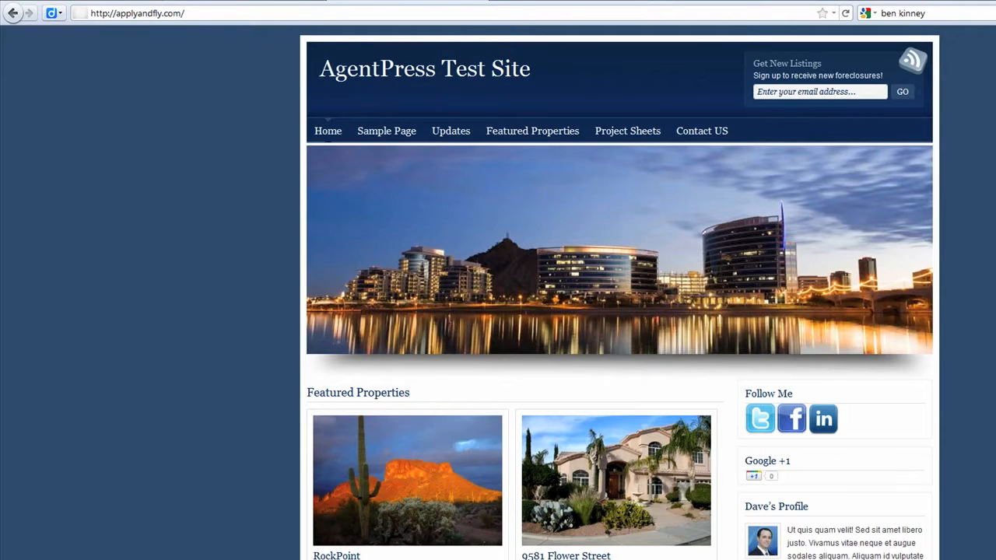
{"action": "left_click", "coordinate": [173, 1]}
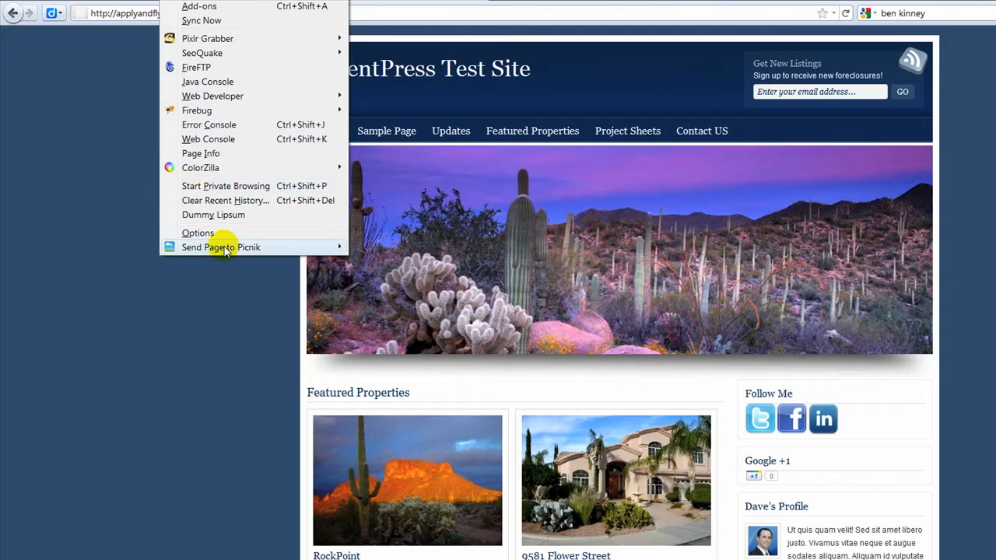
{"action": "mouse_move", "coordinate": [226, 250]}
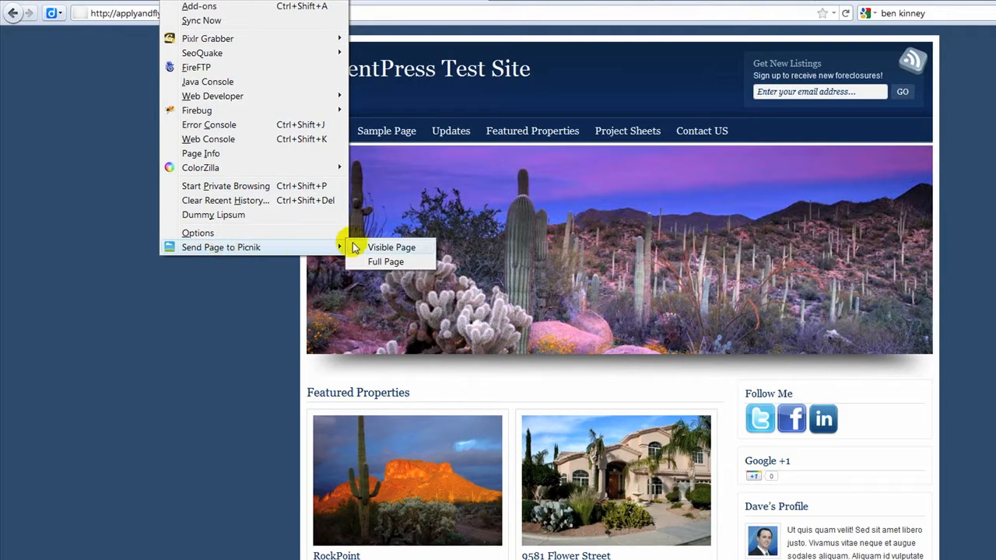
{"action": "left_click", "coordinate": [401, 248]}
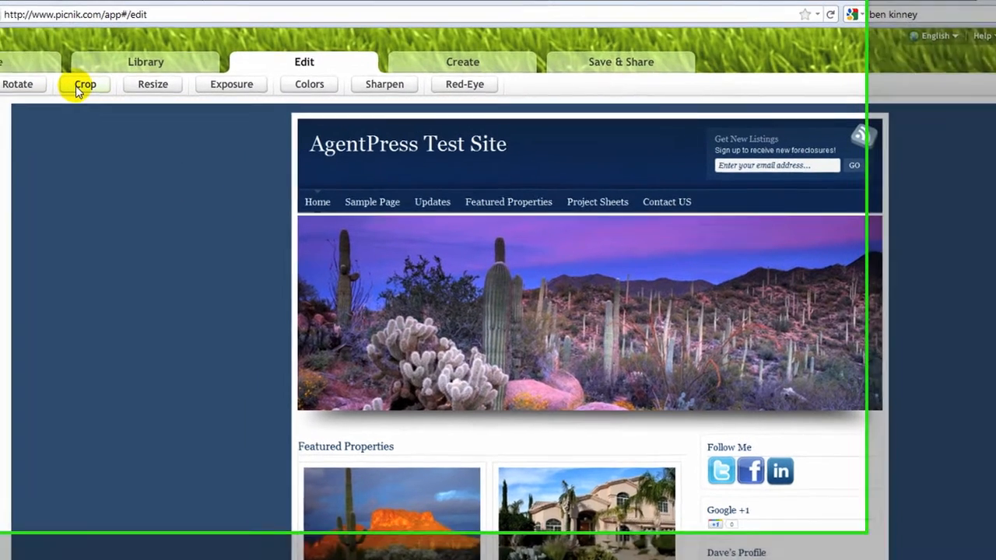
- Start a crop of the page capture with photo scaling enabled and an actual size of 960 x 320
{"action": "left_click", "coordinate": [32, 81]}
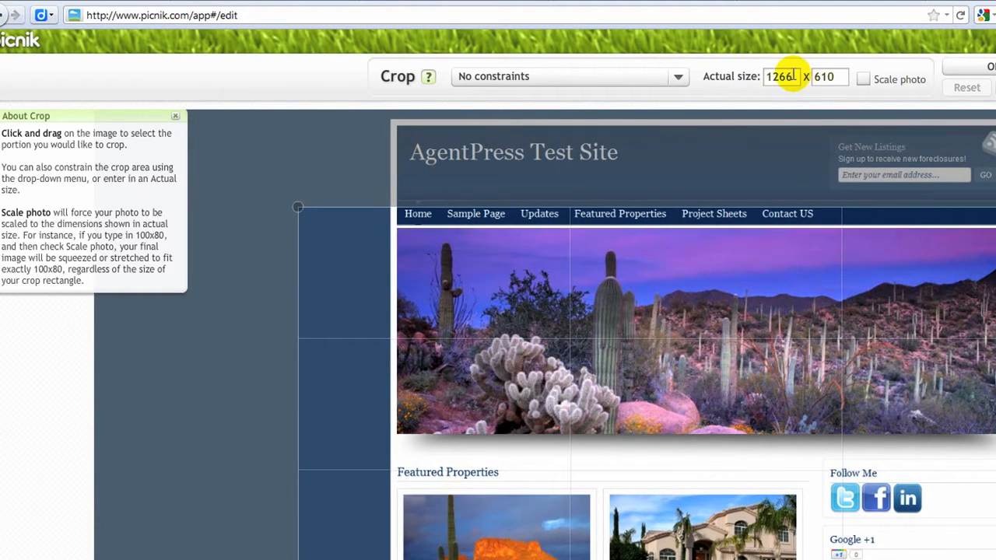
{"action": "left_click", "coordinate": [863, 79]}
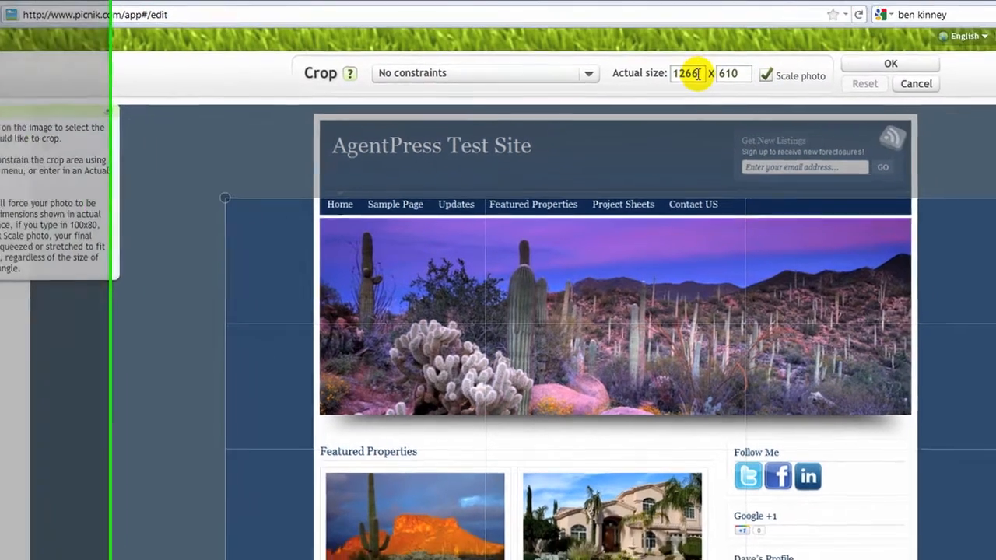
{"action": "double_click", "coordinate": [780, 76]}
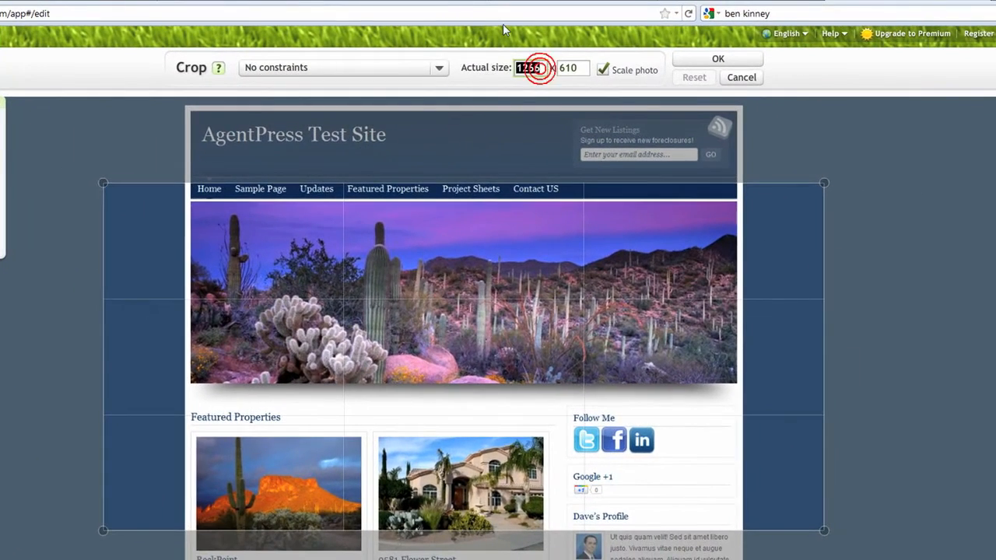
{"action": "type", "text": "960"}
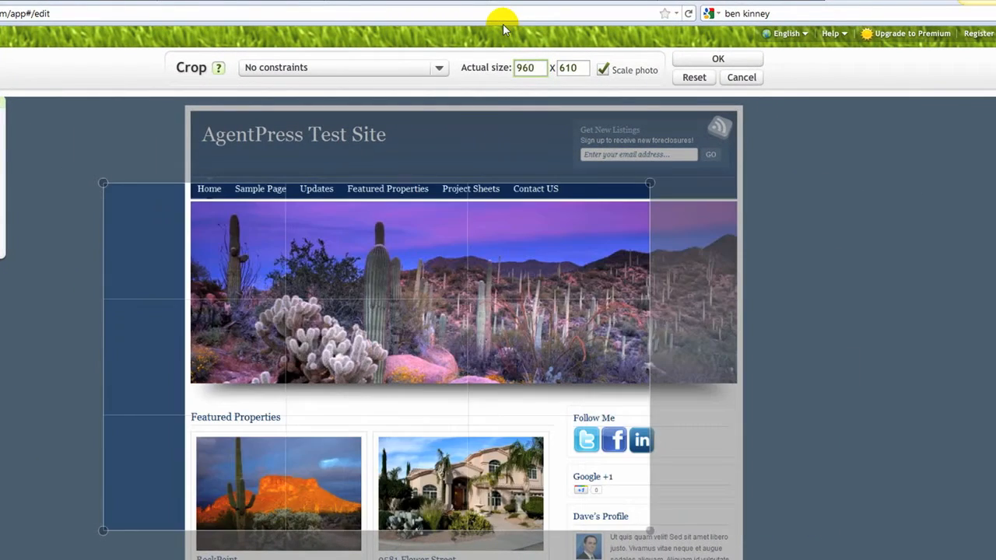
{"action": "double_click", "coordinate": [566, 67]}
{"action": "type", "text": "320"}
- Position the crop area over the Featured Properties section below the banner and apply the crop
{"action": "left_click_drag", "start_coordinate": [378, 269], "coordinate": [465, 289]}
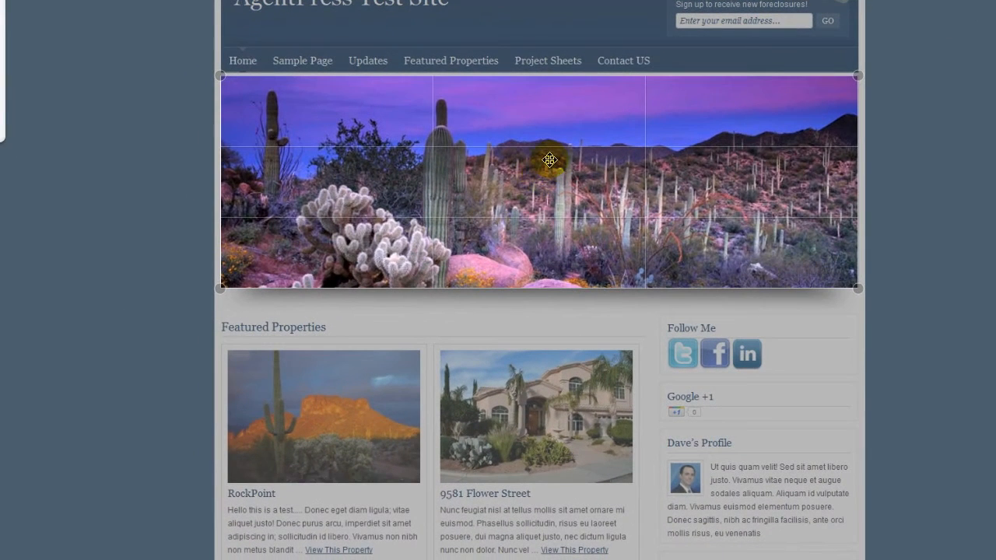
{"action": "left_click_drag", "start_coordinate": [549, 160], "coordinate": [553, 402]}
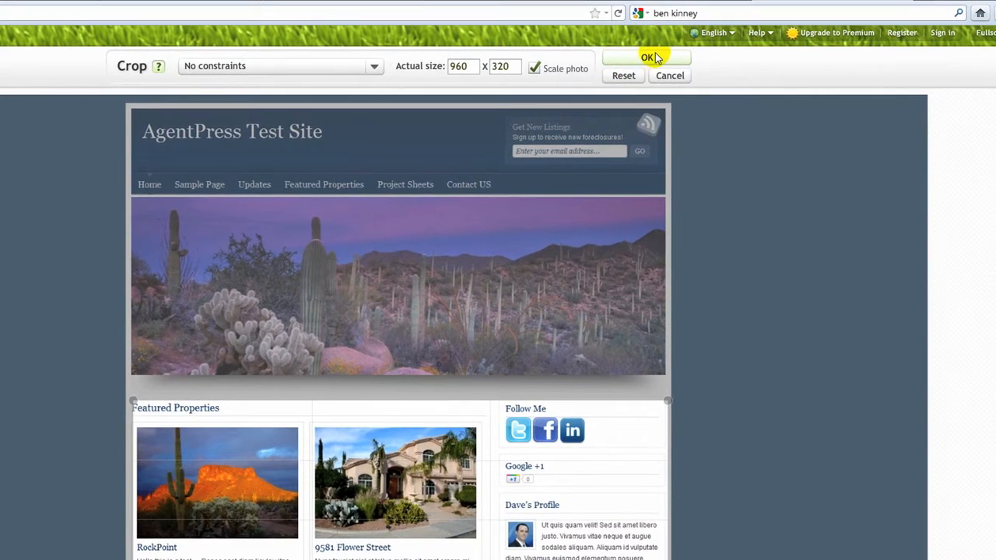
{"action": "left_click", "coordinate": [647, 59]}
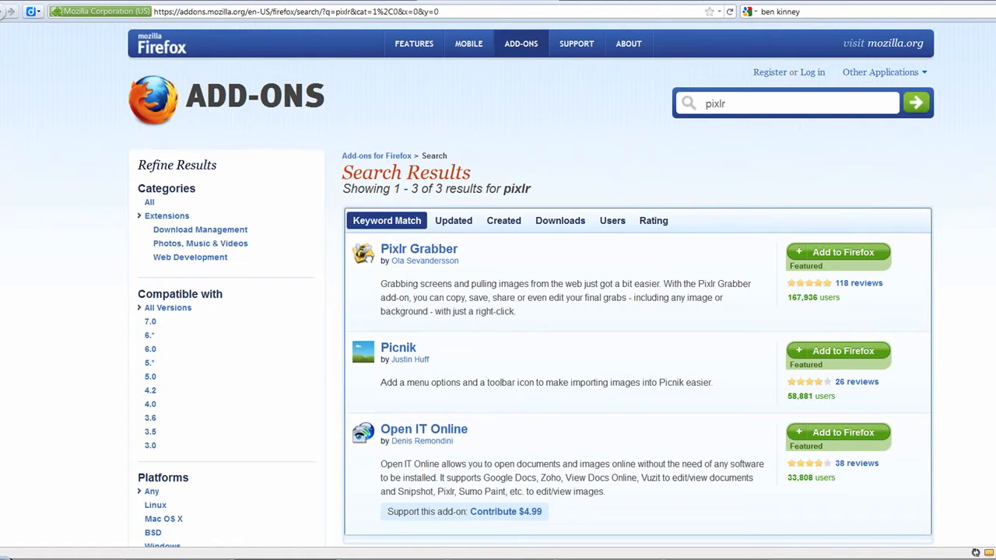
- Open the Firefox add-ons manager and search all add-ons for pixlr
{"action": "left_click", "coordinate": [140, 0]}
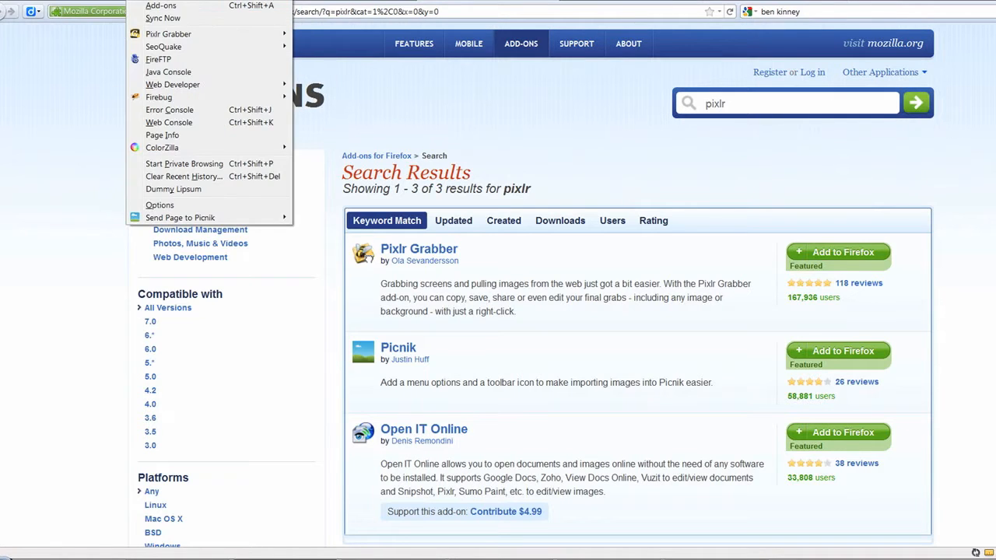
{"action": "left_click", "coordinate": [150, 8]}
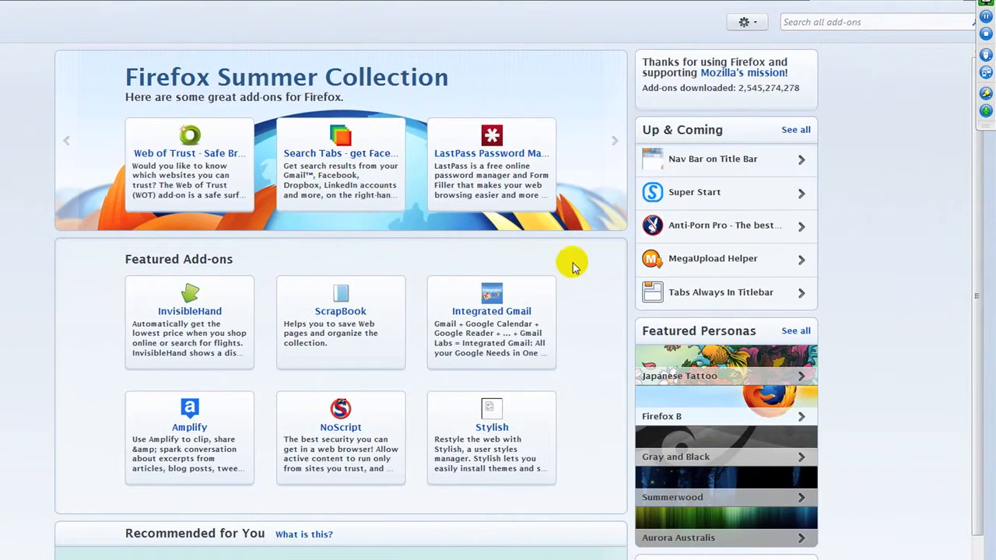
{"action": "left_click", "coordinate": [817, 22]}
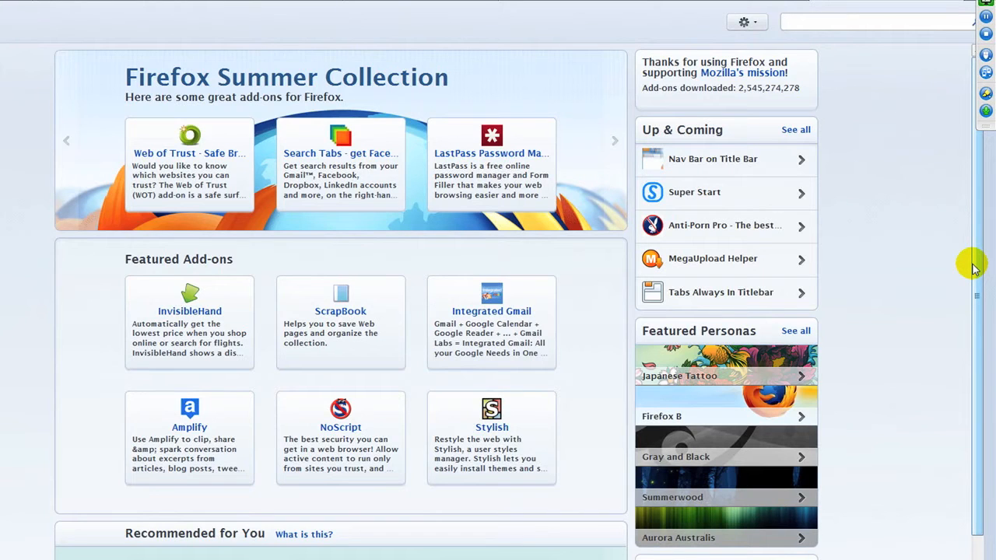
{"action": "type", "text": "pixlr"}
{"action": "key", "text": "Return"}
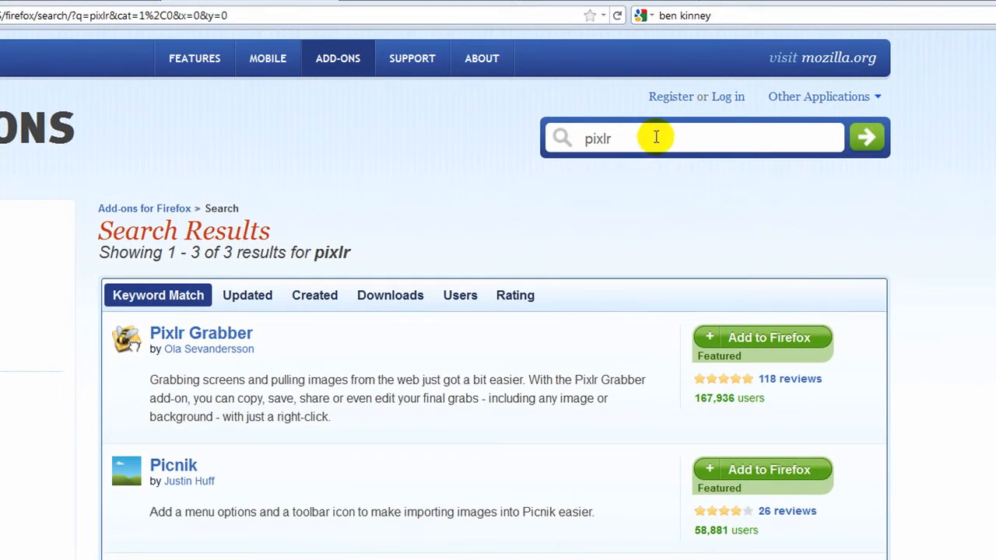
- Search the Mozilla add-ons site for picnik
{"action": "double_click", "coordinate": [656, 136]}
{"action": "type", "text": "picnik"}
{"action": "key", "text": "Return"}
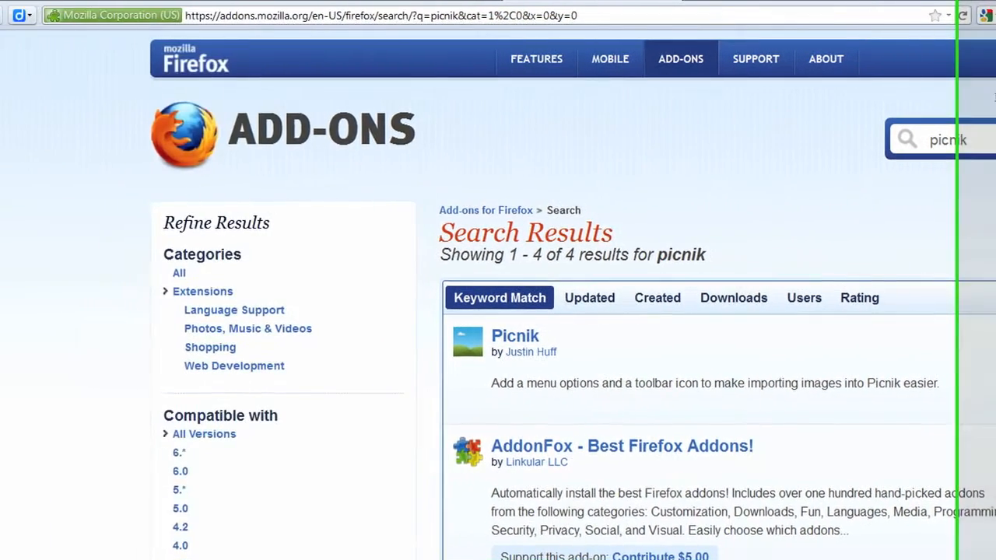
{"action": "left_click", "coordinate": [204, 2]}
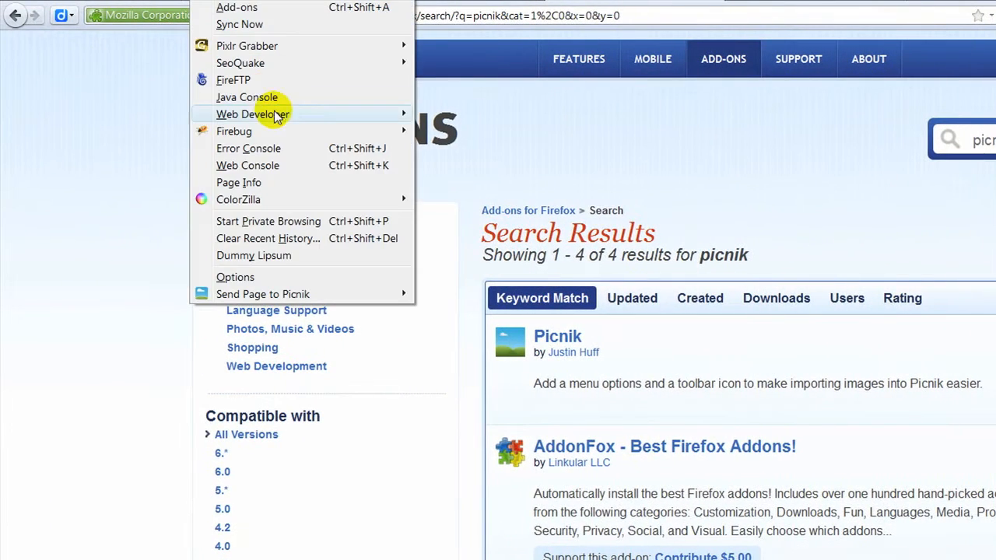
{"action": "mouse_move", "coordinate": [257, 297]}
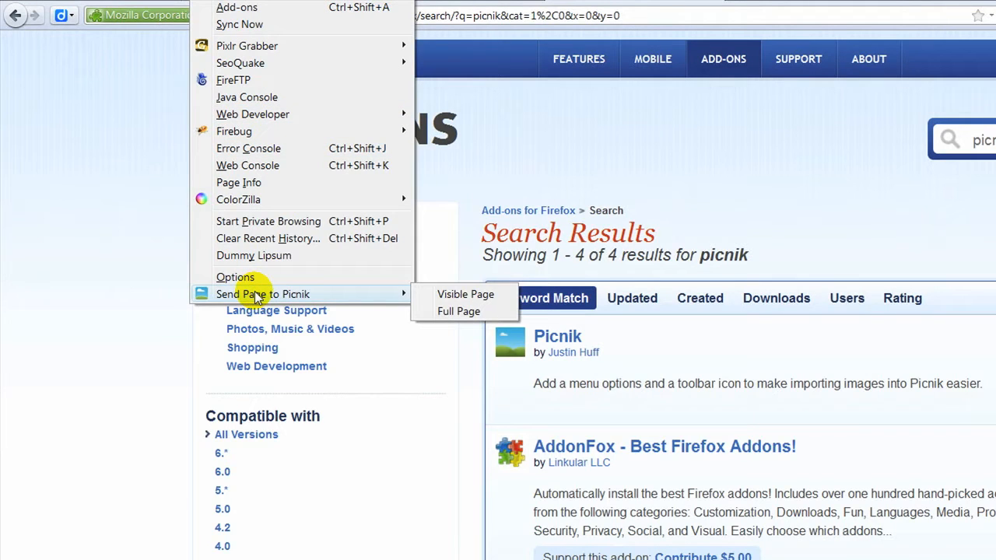
{"action": "mouse_move", "coordinate": [256, 48]}
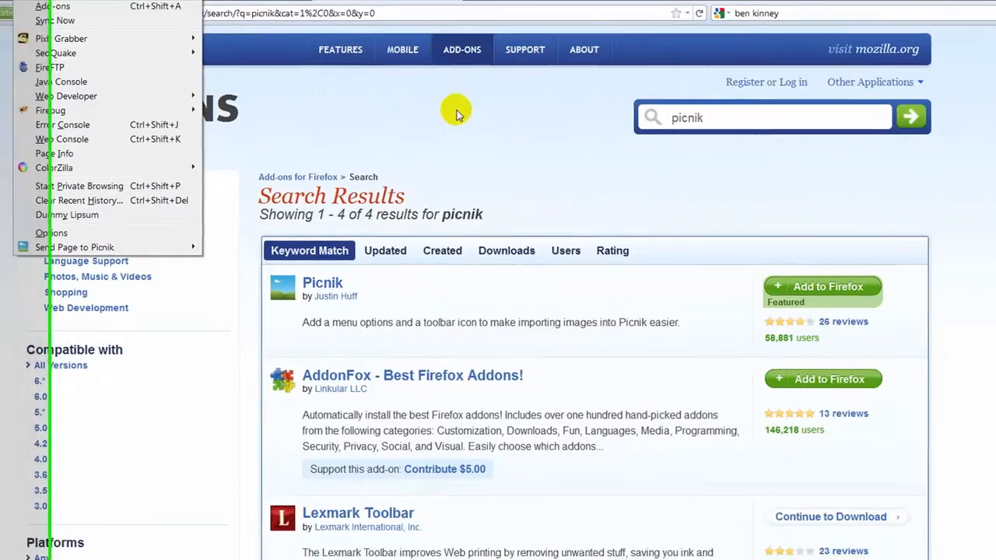
{"action": "left_click", "coordinate": [718, 137]}
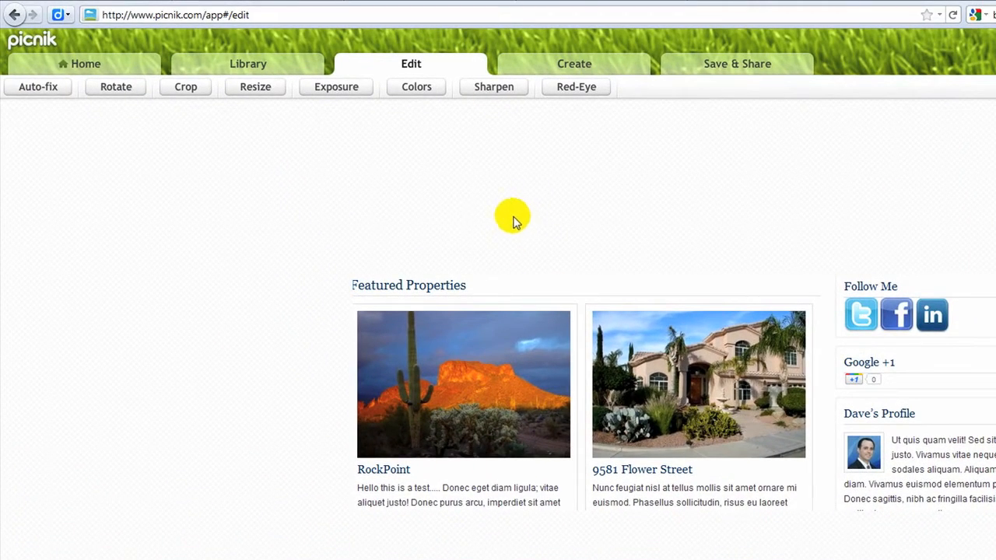
- Add the text "Cactus Mountain" in the Impact font to the cropped image in Picnik
{"action": "left_click", "coordinate": [548, 64]}
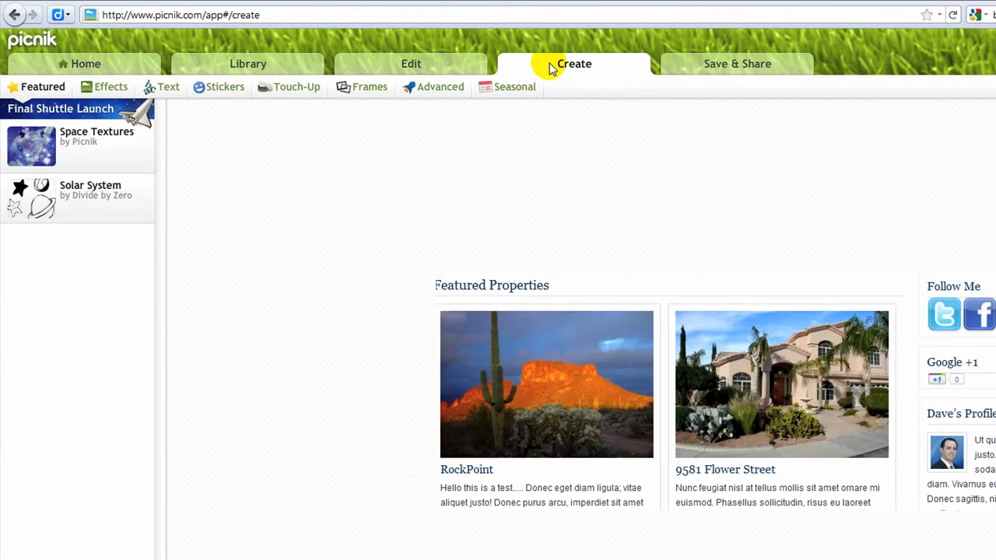
{"action": "left_click", "coordinate": [163, 87]}
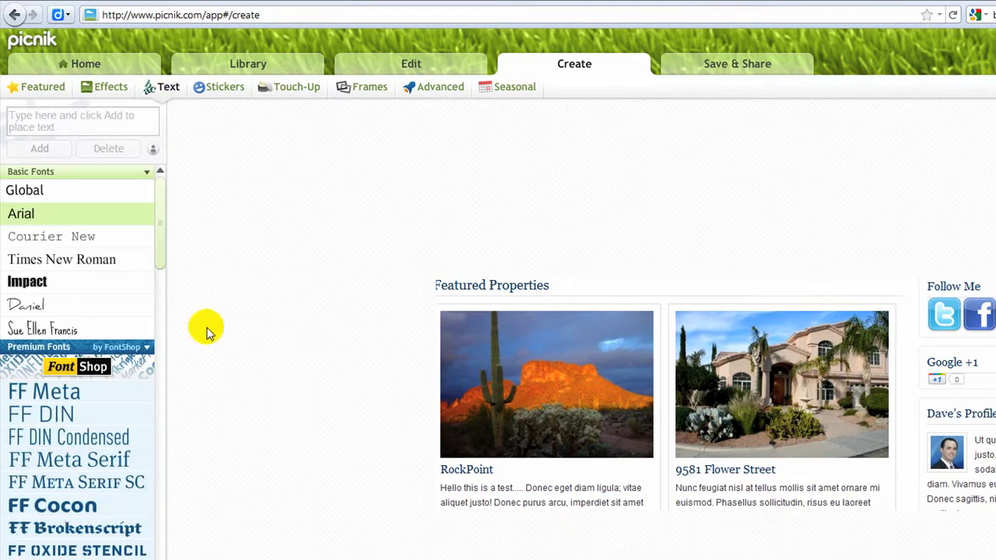
{"action": "left_click", "coordinate": [39, 284]}
{"action": "left_click", "coordinate": [56, 124]}
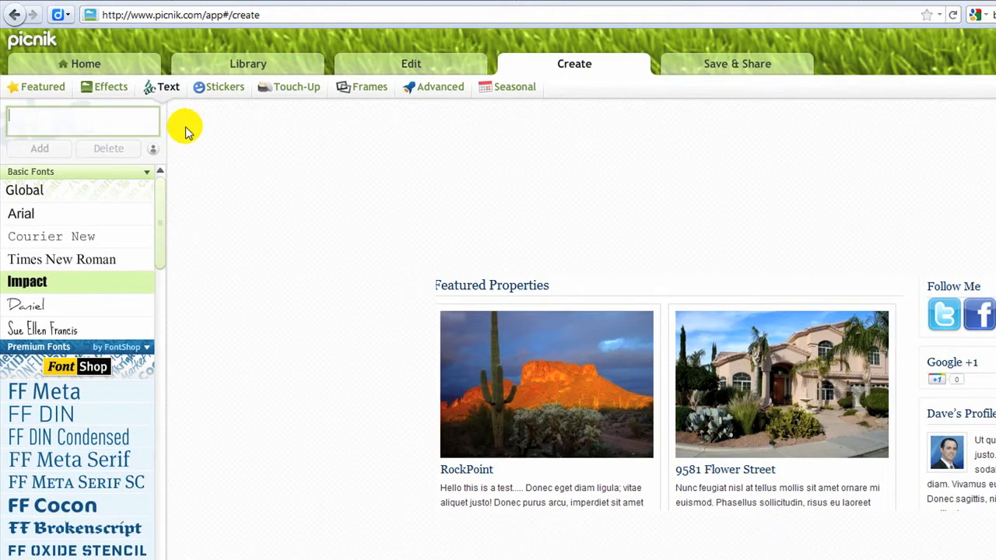
{"action": "type", "text": "Cactus Mountain"}
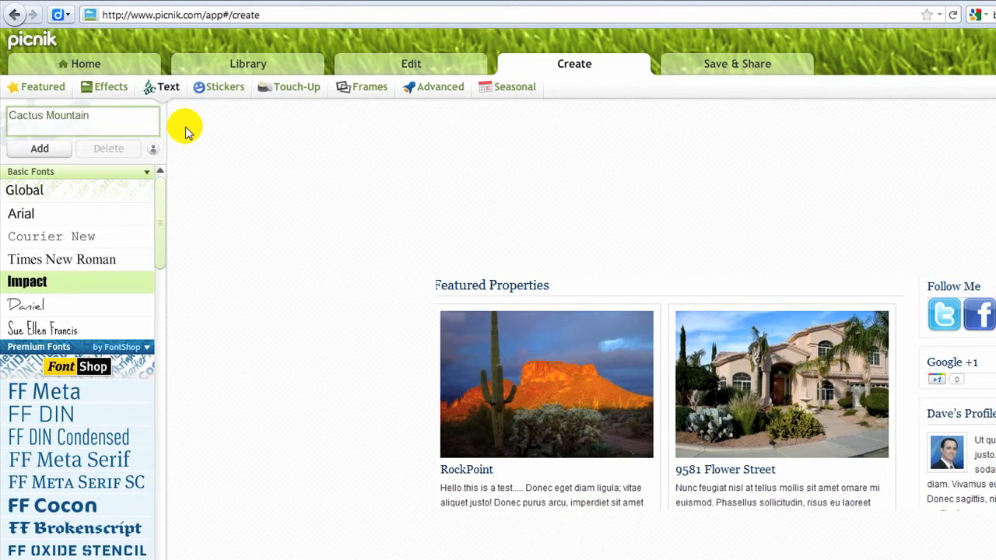
{"action": "left_click", "coordinate": [48, 149]}
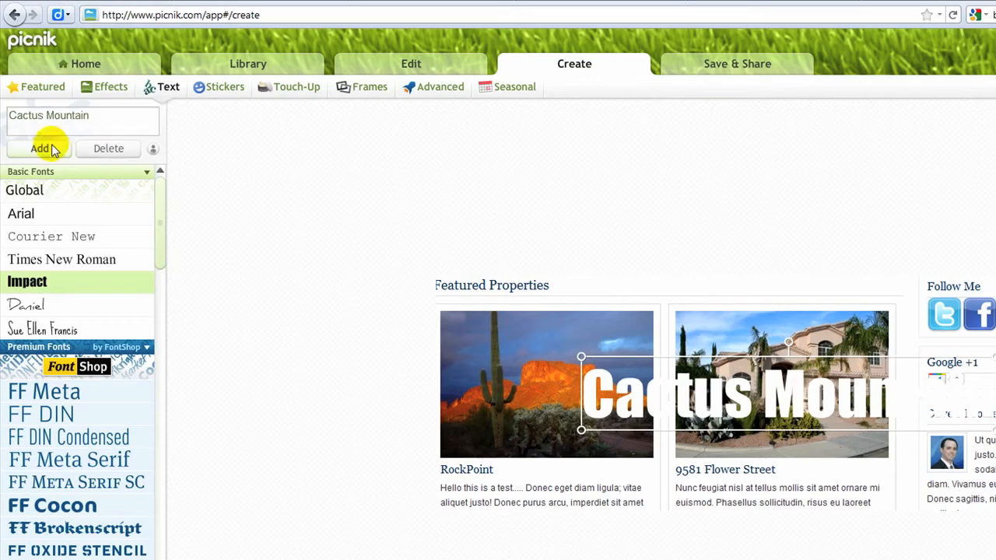
- Shrink the Cactus Mountain text to about size 47 and place it over the lower part of the RockPoint photo
{"action": "left_click_drag", "start_coordinate": [803, 393], "coordinate": [678, 366]}
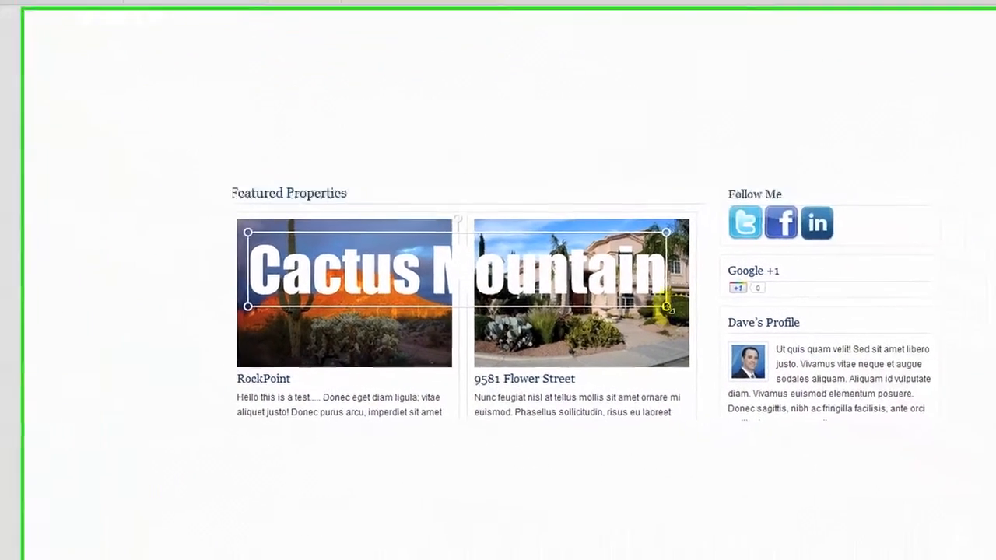
{"action": "left_click_drag", "start_coordinate": [666, 308], "coordinate": [415, 274]}
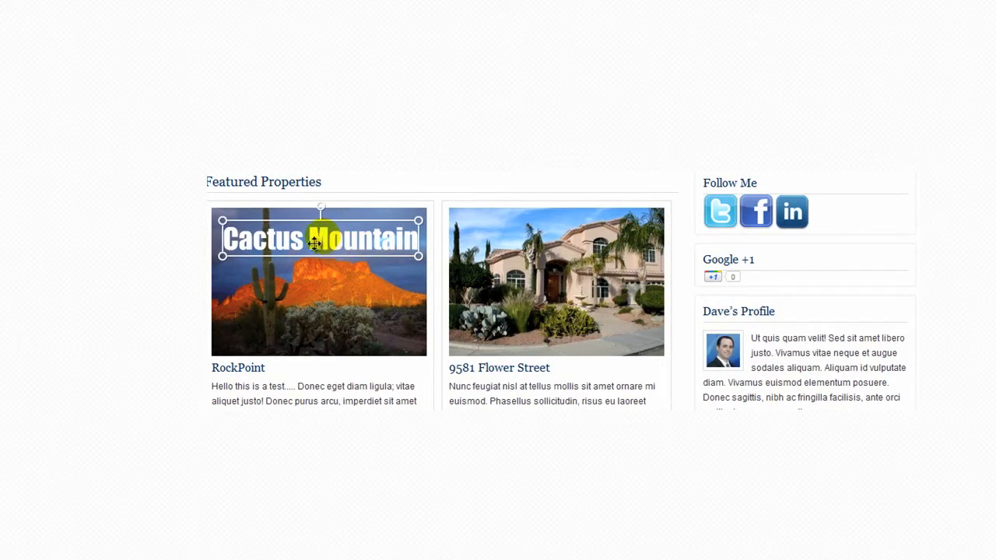
{"action": "left_click_drag", "start_coordinate": [314, 244], "coordinate": [321, 325]}
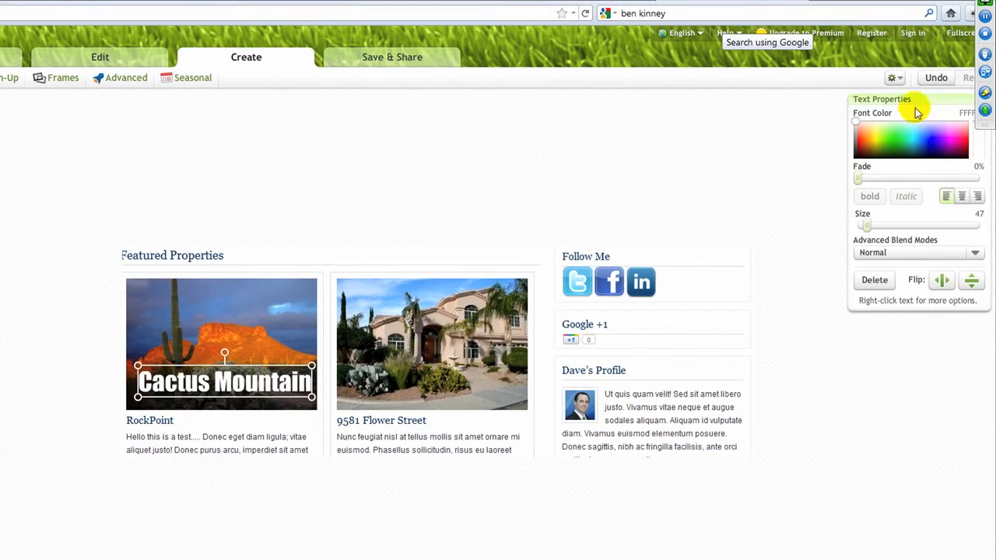
- Try green, orange and other font colors on the Cactus Mountain text and settle on pale pink FFDAD0
{"action": "left_click_drag", "start_coordinate": [917, 101], "coordinate": [754, 167]}
{"action": "left_click", "coordinate": [727, 204]}
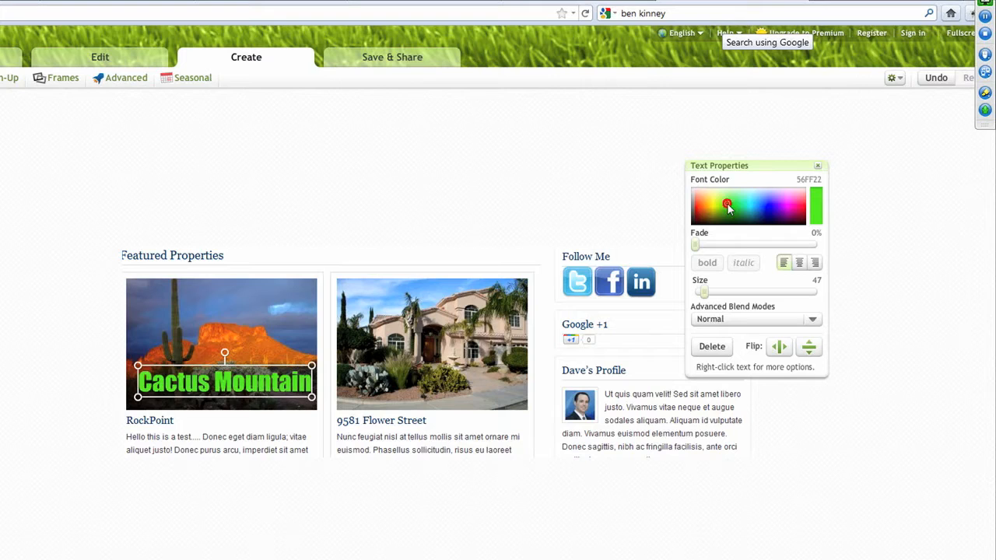
{"action": "left_click", "coordinate": [703, 210]}
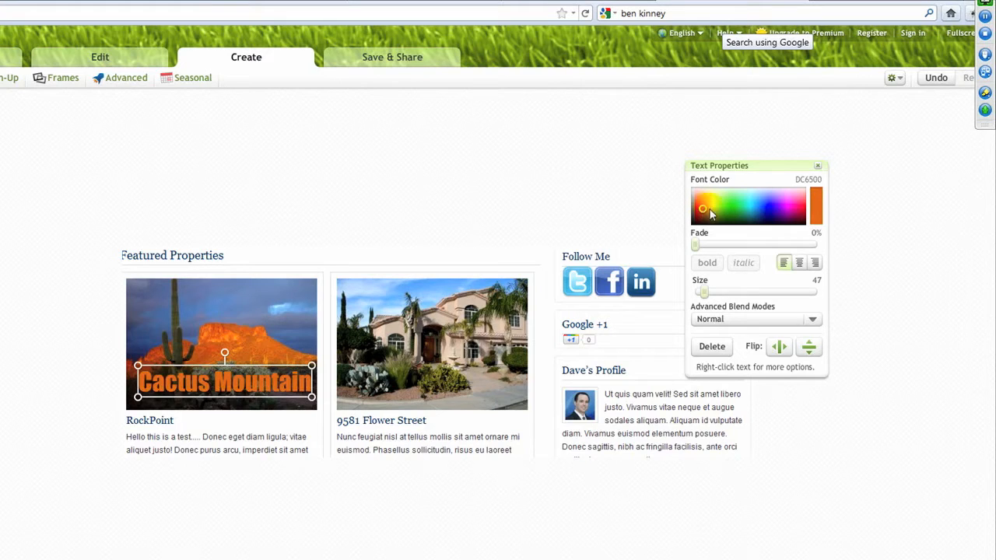
{"action": "left_click", "coordinate": [758, 204]}
{"action": "left_click", "coordinate": [732, 197]}
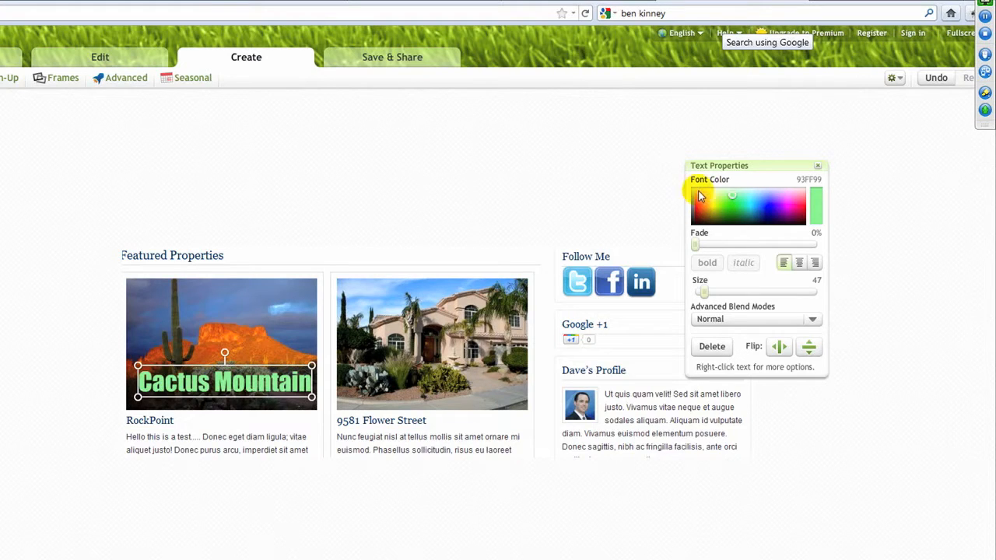
{"action": "left_click", "coordinate": [698, 191]}
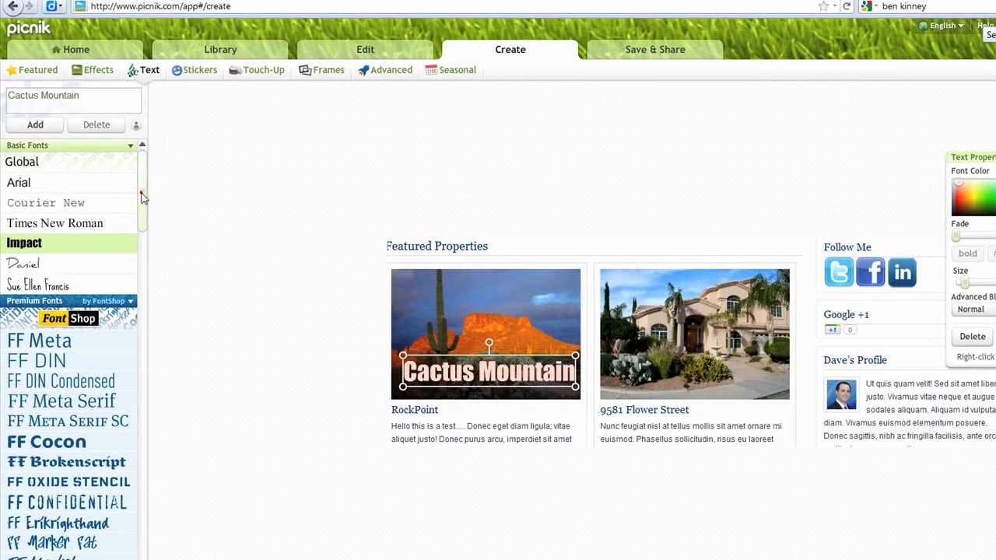
- Reduce the size of the Cactus Mountain text to 38
{"action": "left_click_drag", "start_coordinate": [141, 192], "coordinate": [134, 244]}
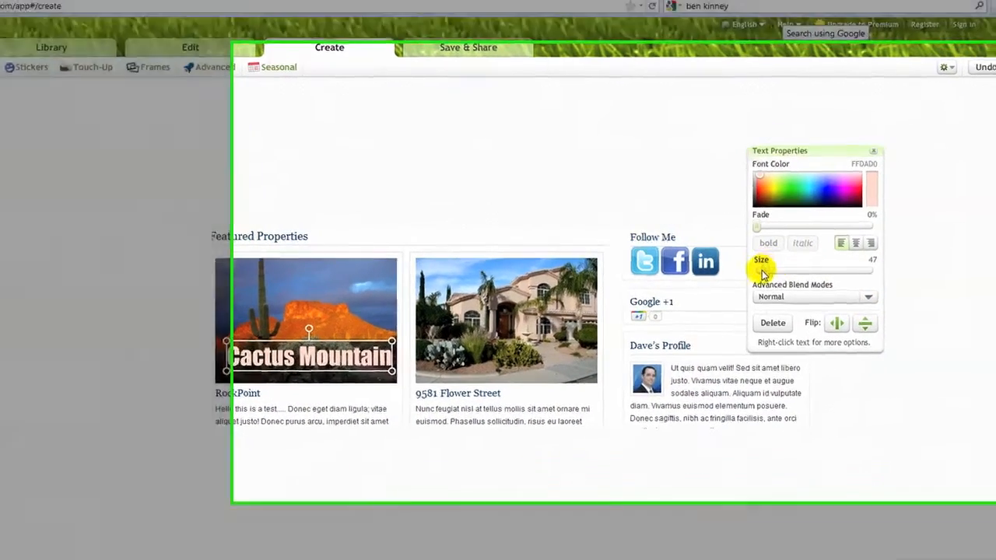
{"action": "left_click_drag", "start_coordinate": [779, 270], "coordinate": [775, 270]}
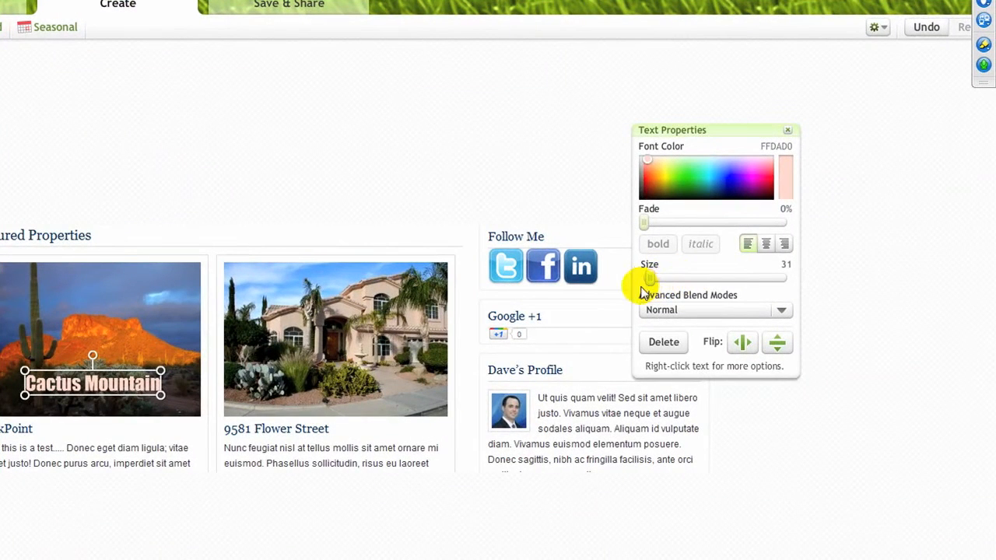
{"action": "mouse_move", "coordinate": [651, 278]}
{"action": "left_mouse_down"}
{"action": "mouse_move", "coordinate": [685, 277]}
{"action": "mouse_move", "coordinate": [646, 290]}
{"action": "mouse_move", "coordinate": [654, 286]}
{"action": "left_mouse_up"}
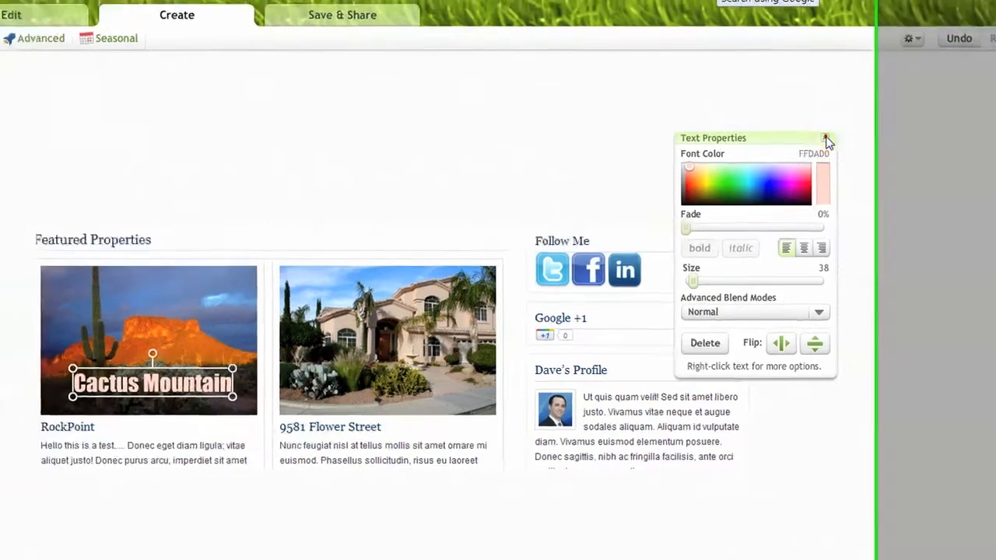
- Add the red heart sticker from the Basic Shapes set to the image
{"action": "left_click", "coordinate": [785, 131]}
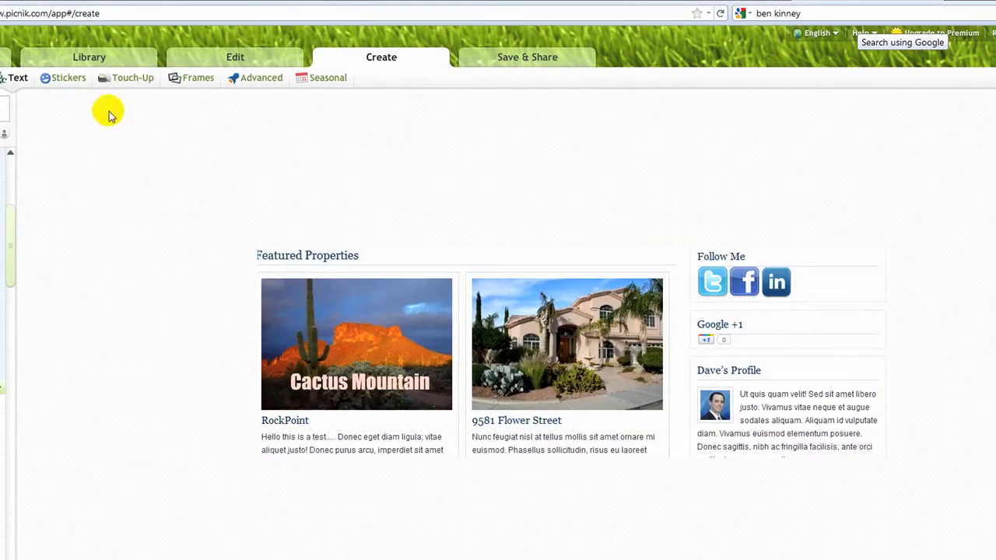
{"action": "left_click", "coordinate": [68, 77]}
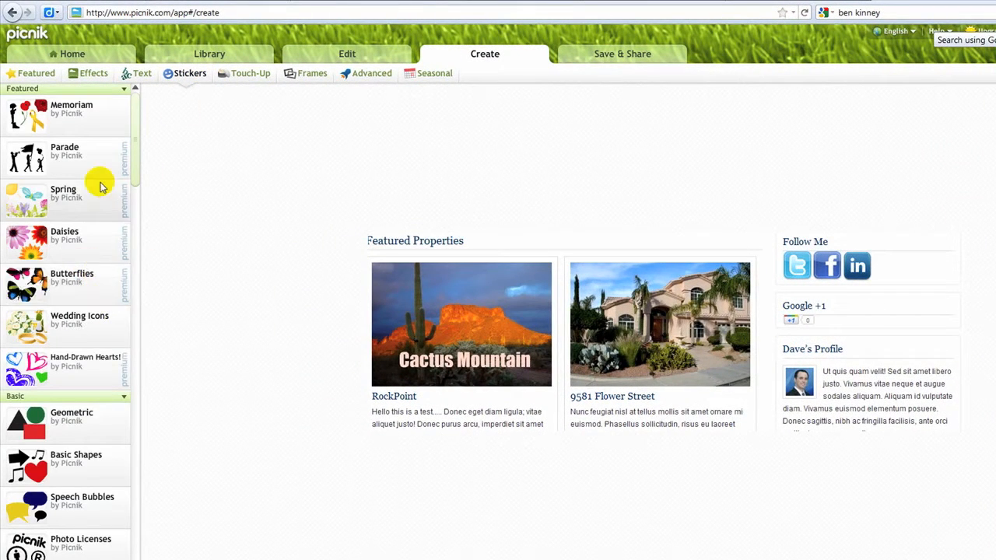
{"action": "left_click", "coordinate": [40, 467]}
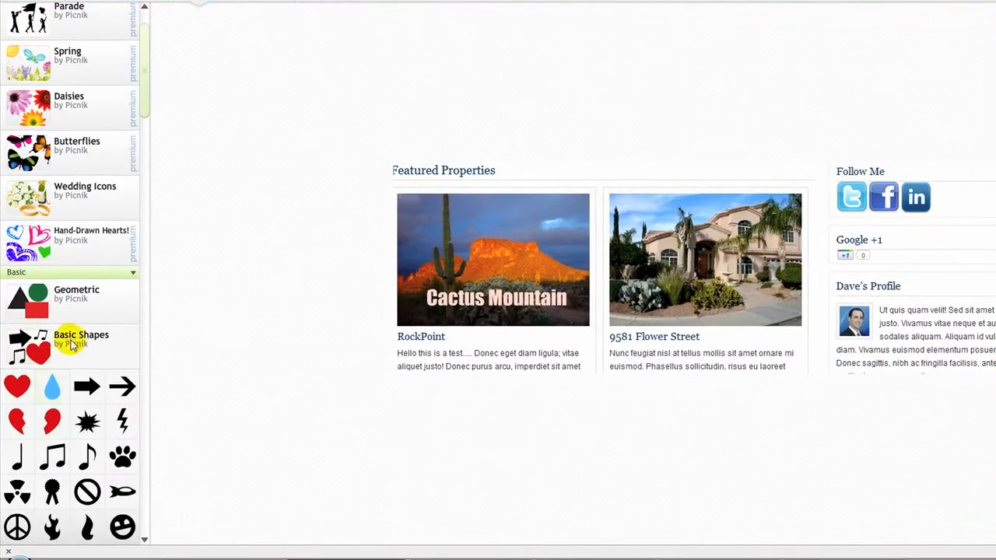
{"action": "left_click", "coordinate": [34, 301]}
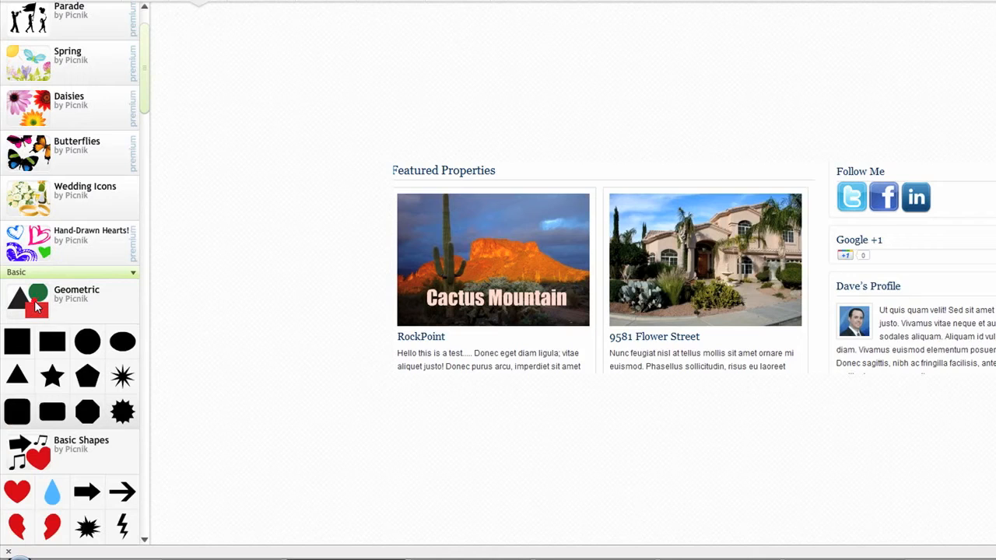
{"action": "left_click", "coordinate": [17, 491]}
- Move the heart sticker onto the RockPoint photo and shrink it to fit in the sky beside the cactus
{"action": "left_click_drag", "start_coordinate": [716, 265], "coordinate": [566, 306]}
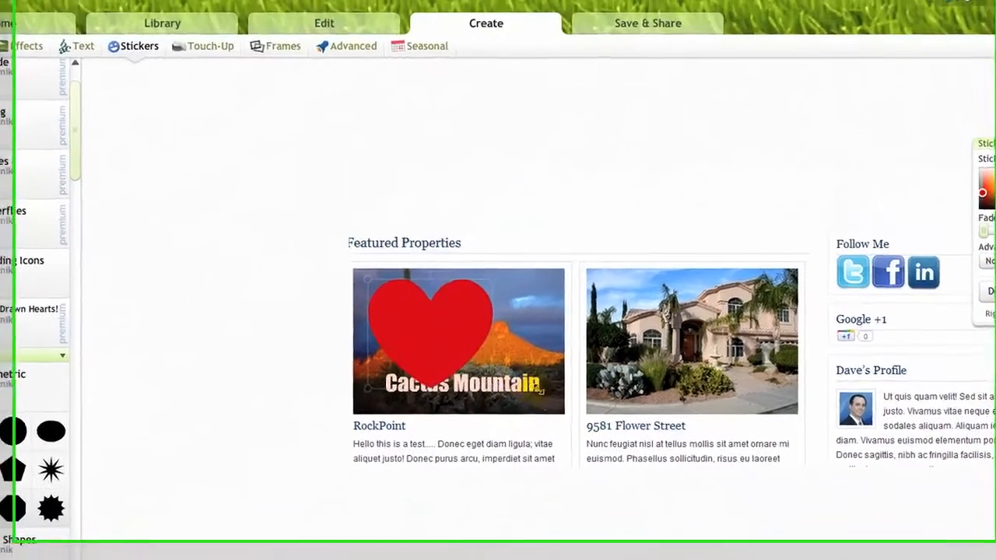
{"action": "left_click_drag", "start_coordinate": [539, 391], "coordinate": [410, 316]}
{"action": "left_click", "coordinate": [548, 191]}
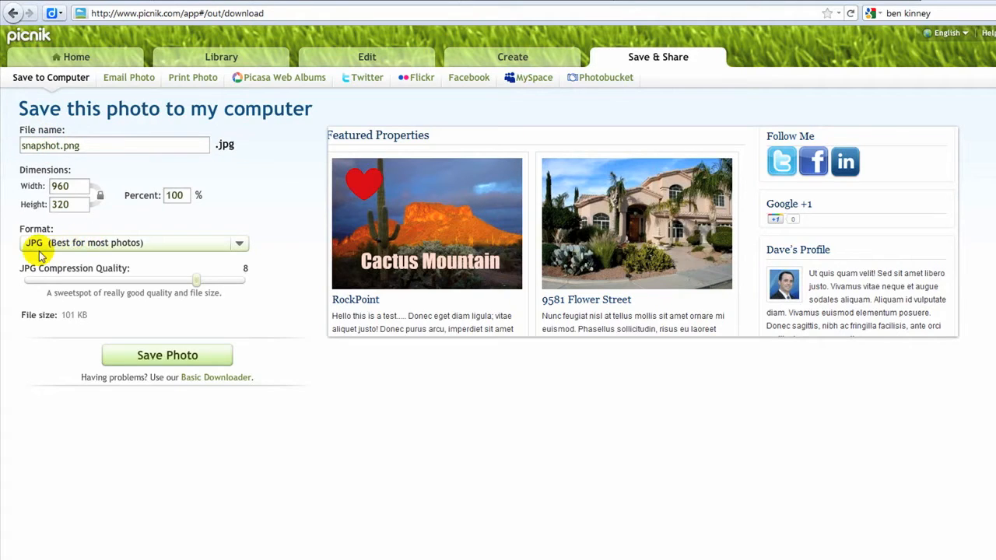
- Choose JPG as the format for saving to the computer and shorten the file name to snapshot
{"action": "left_click", "coordinate": [232, 240]}
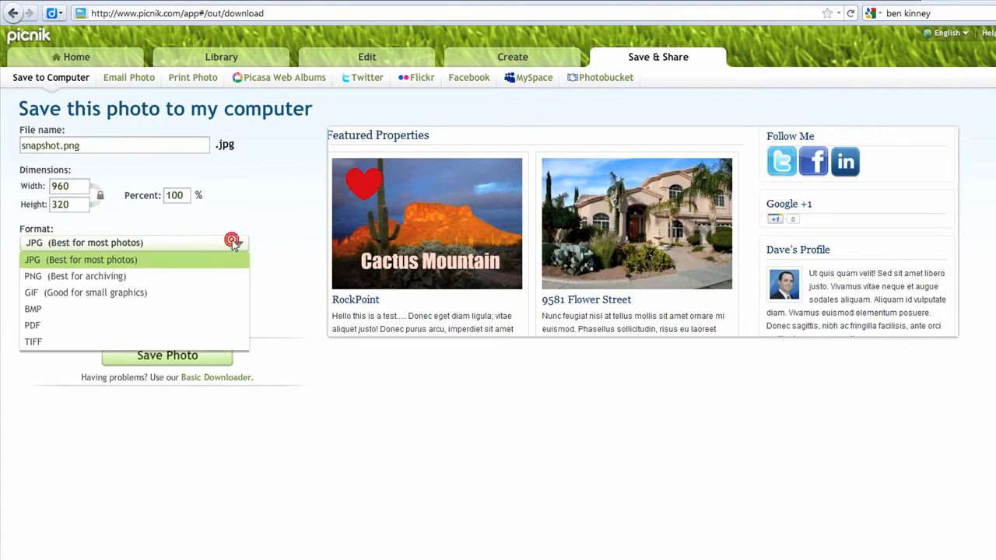
{"action": "left_click", "coordinate": [167, 261]}
{"action": "left_click", "coordinate": [94, 146]}
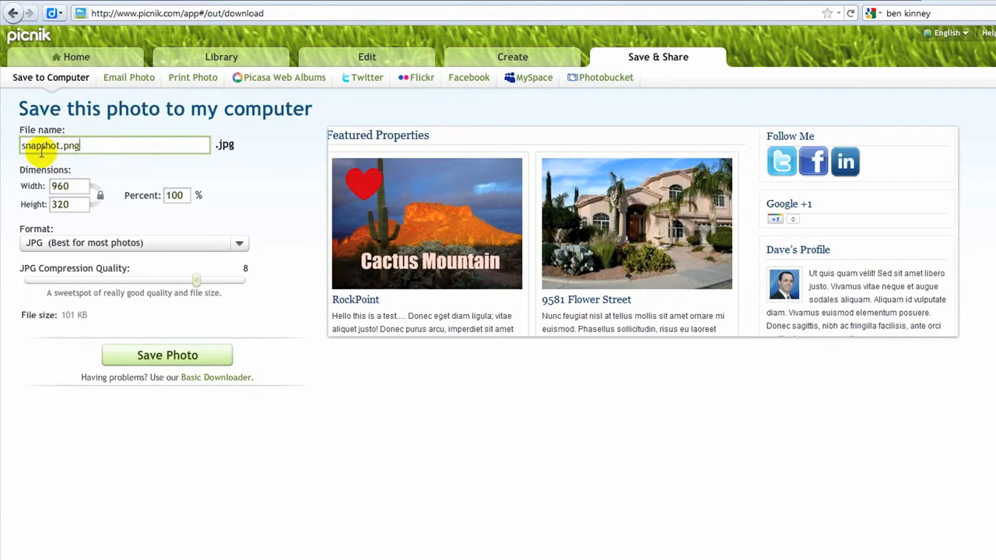
{"action": "left_click_drag", "start_coordinate": [83, 147], "coordinate": [65, 146]}
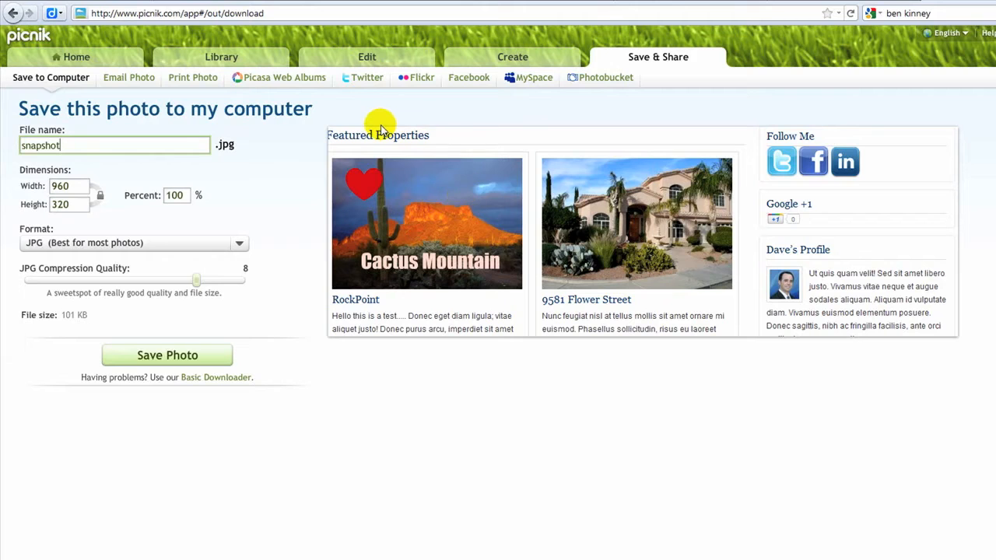
- Preview the Vignette effect on the image with a size of 30 and a strength of 27%
{"action": "left_click", "coordinate": [498, 58]}
{"action": "left_click", "coordinate": [100, 83]}
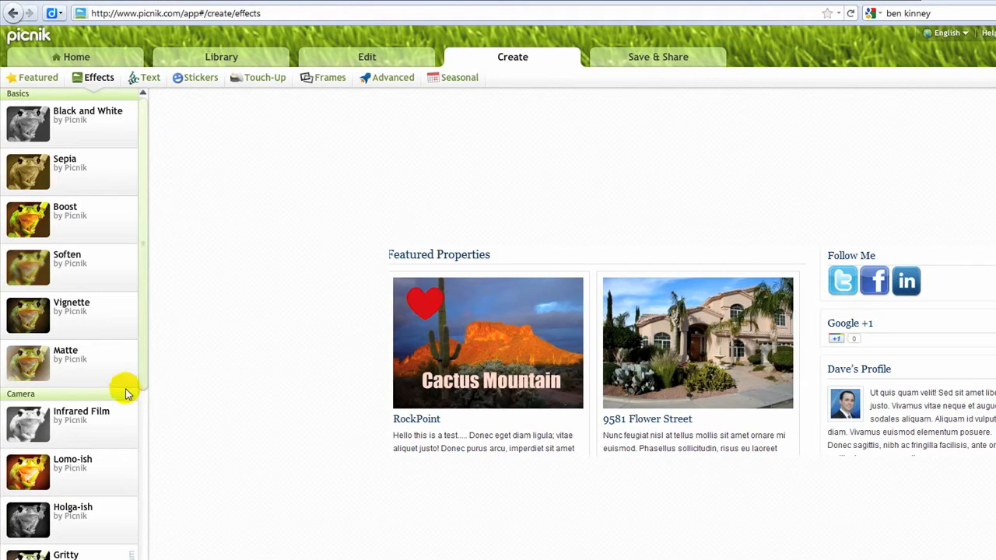
{"action": "left_click", "coordinate": [78, 319]}
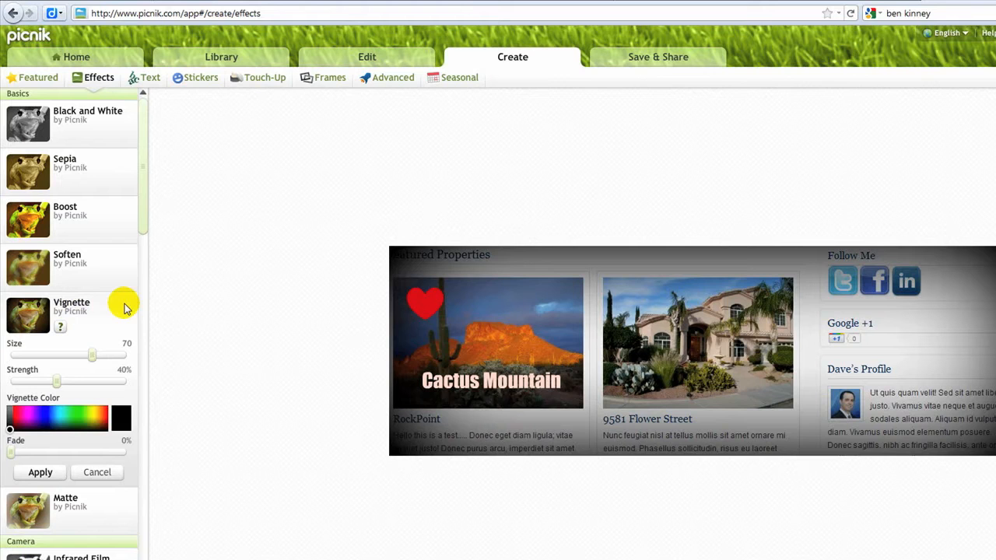
{"action": "left_click_drag", "start_coordinate": [92, 360], "coordinate": [48, 361]}
{"action": "mouse_move", "coordinate": [48, 297]}
{"action": "left_mouse_down"}
{"action": "mouse_move", "coordinate": [116, 309]}
{"action": "mouse_move", "coordinate": [42, 311]}
{"action": "left_mouse_up"}
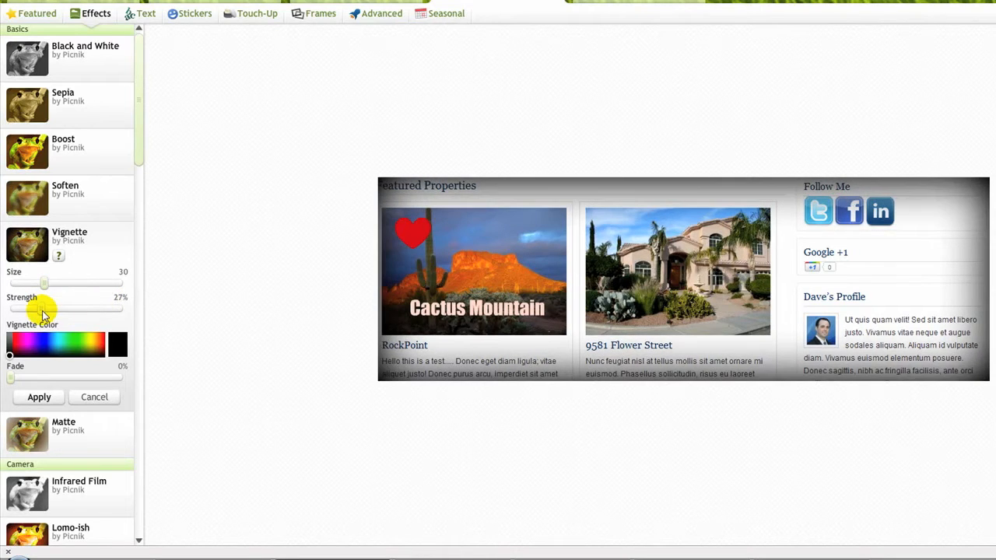
- Try several vignette colors, including dark green and bright yellow-green, and look through the remaining effects
{"action": "left_click", "coordinate": [32, 343]}
{"action": "left_click", "coordinate": [69, 348]}
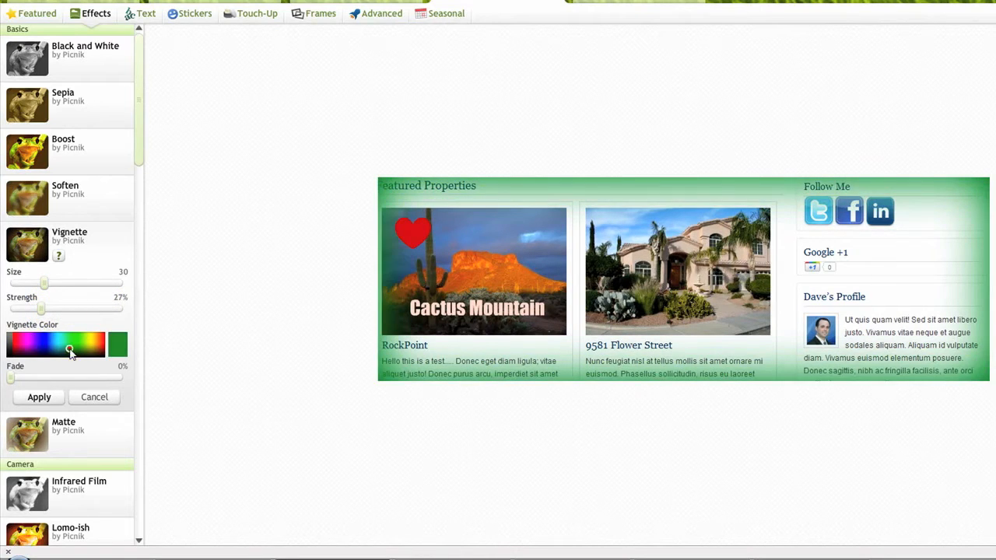
{"action": "left_click", "coordinate": [84, 336]}
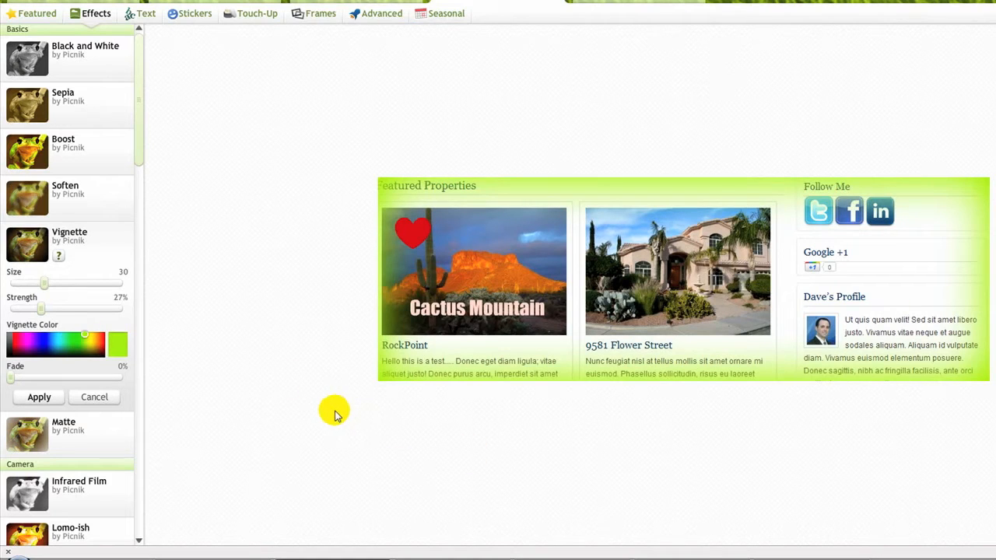
{"action": "scroll", "coordinate": [140, 95], "scroll_direction": "down", "scroll_amount": 1}
{"action": "left_click_drag", "start_coordinate": [140, 95], "coordinate": [142, 189]}
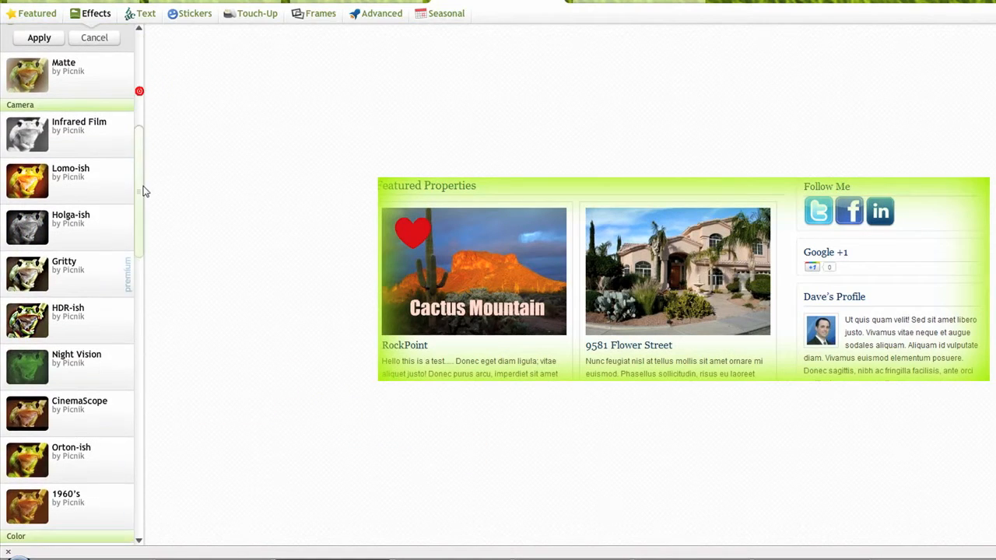
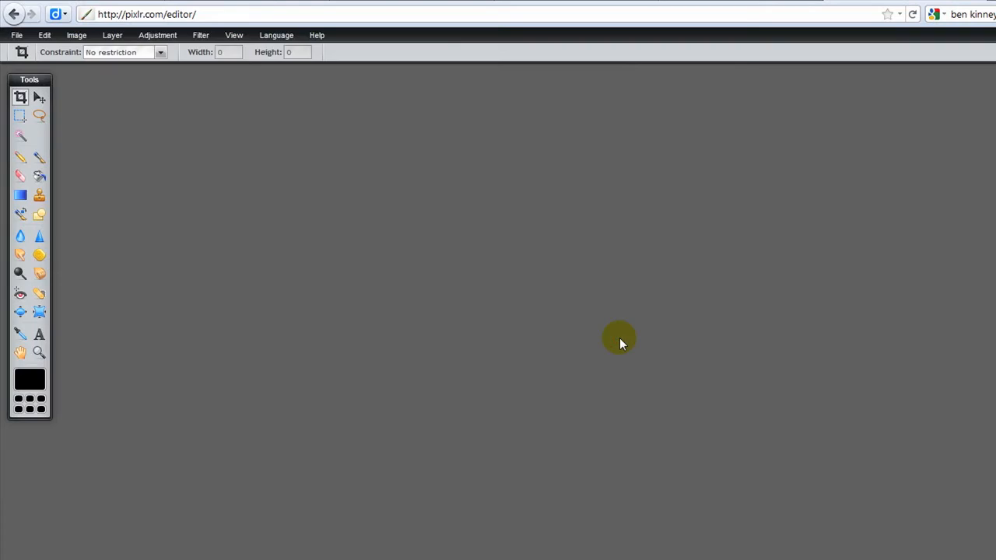
{"action": "double_click", "coordinate": [207, 70]}
{"action": "left_click_drag", "start_coordinate": [424, 210], "coordinate": [549, 247]}
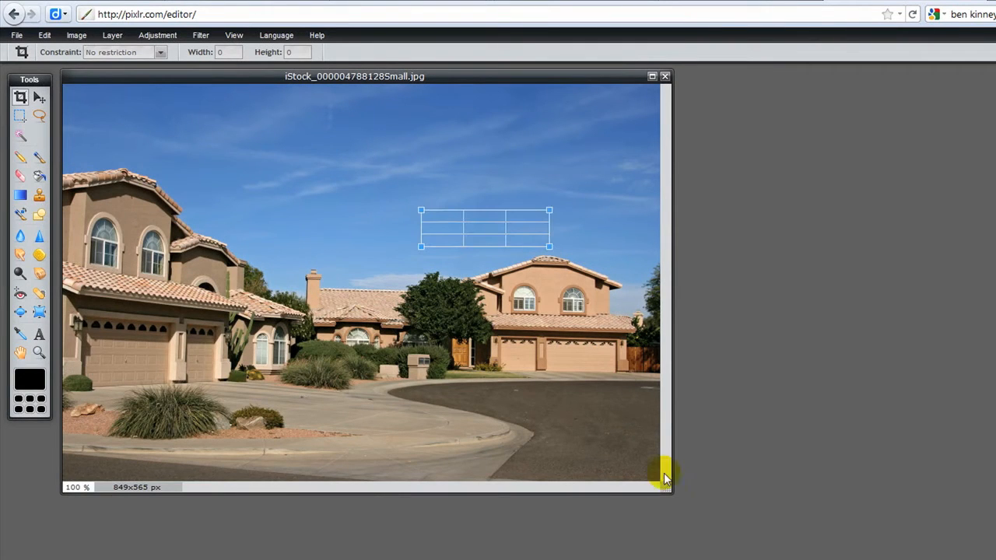
{"action": "left_click", "coordinate": [667, 488]}
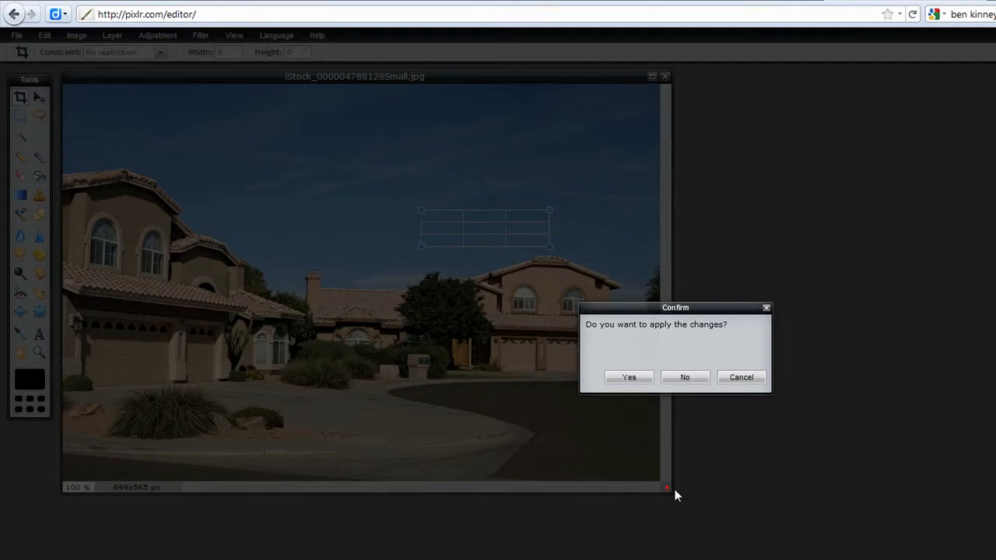
{"action": "left_click", "coordinate": [688, 378]}
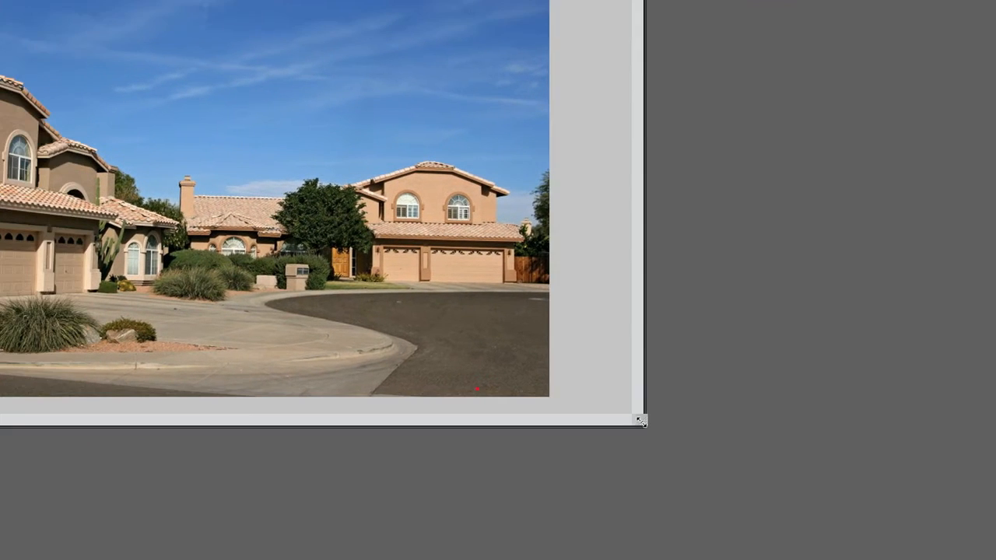
- Enlarge the image window and constrain the crop to an output size of 960 wide by 320 high
{"action": "left_click_drag", "start_coordinate": [640, 420], "coordinate": [963, 535]}
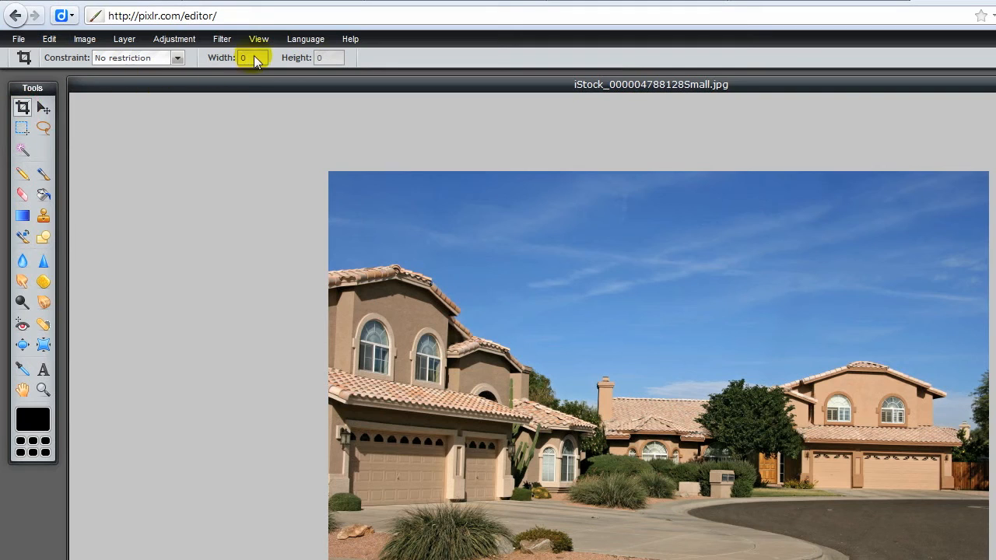
{"action": "left_click", "coordinate": [177, 59]}
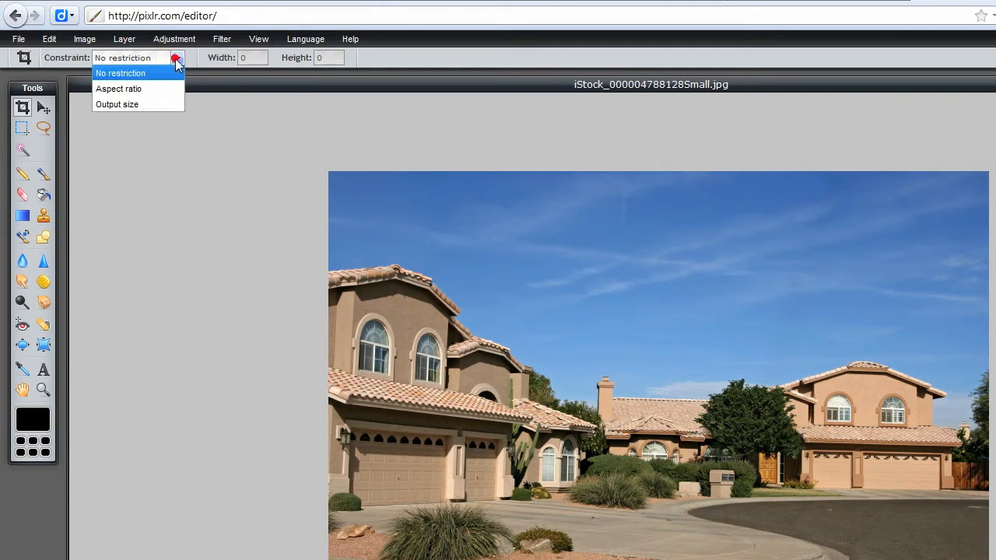
{"action": "left_click", "coordinate": [154, 103]}
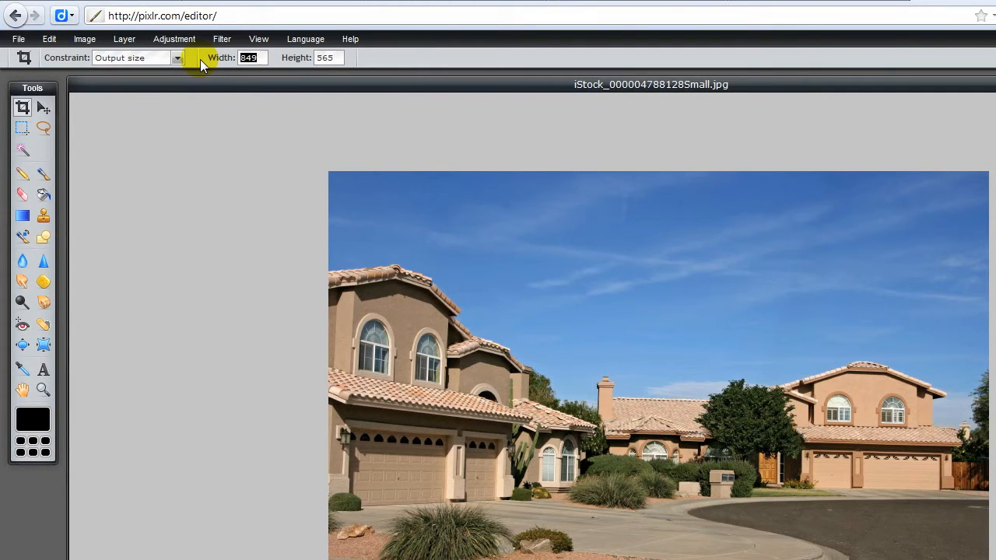
{"action": "type", "text": "960"}
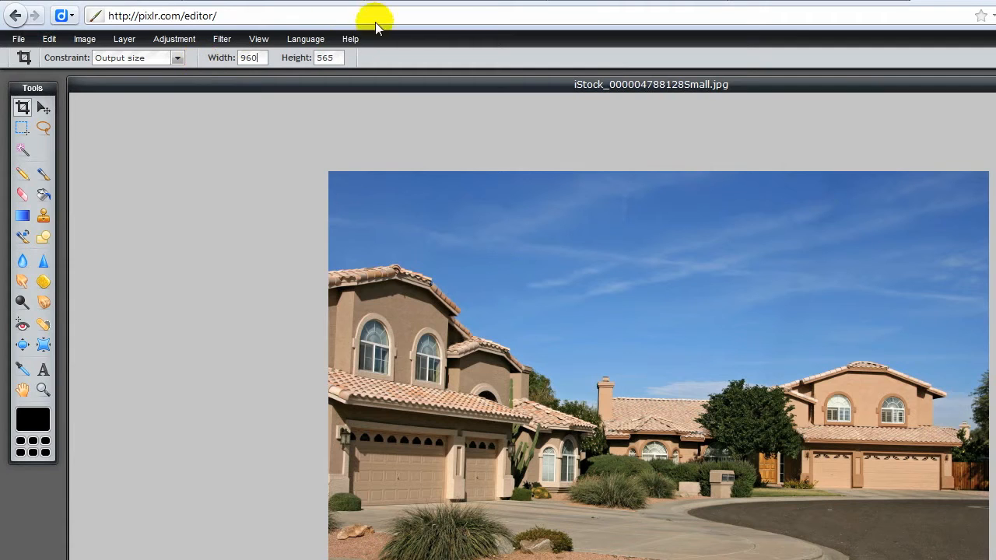
{"action": "double_click", "coordinate": [333, 56]}
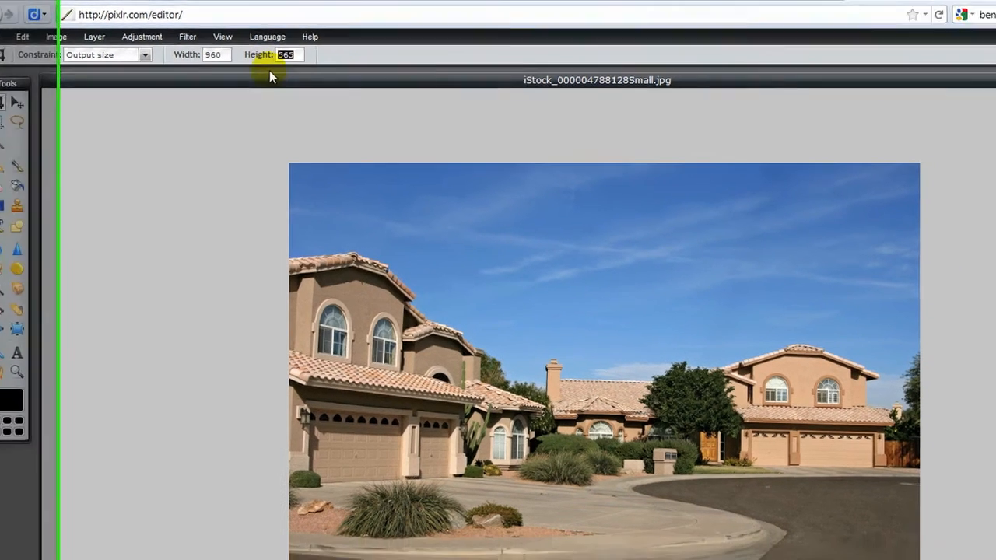
{"action": "type", "text": "320"}
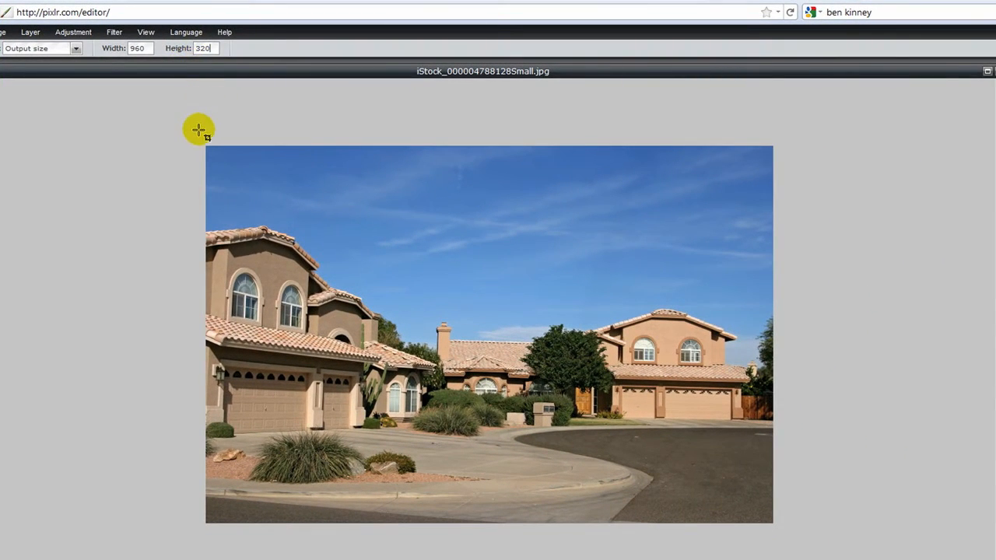
- Crop the photo across its full width, with the crop area lowered over the houses, and apply it
{"action": "left_click_drag", "start_coordinate": [200, 141], "coordinate": [979, 544]}
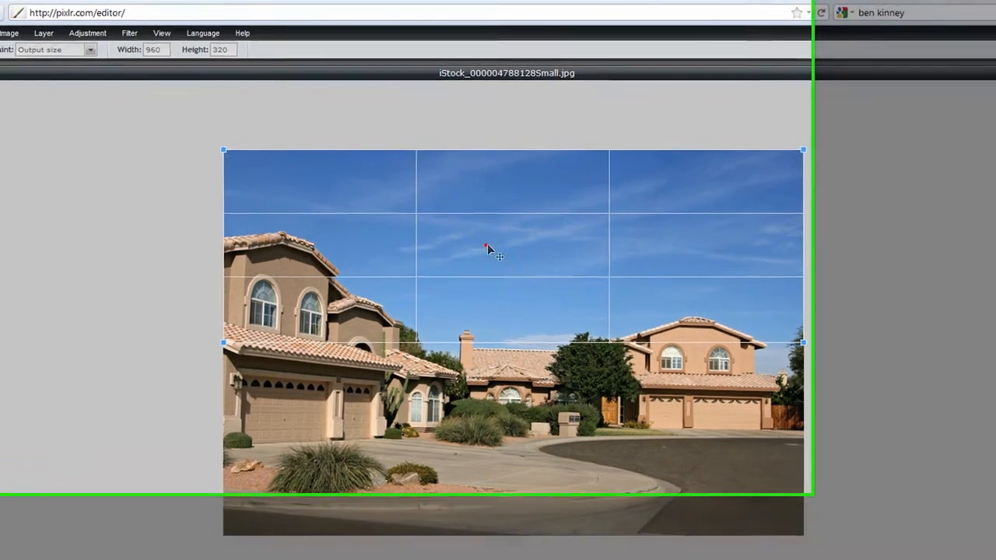
{"action": "left_click_drag", "start_coordinate": [463, 240], "coordinate": [473, 363]}
{"action": "mouse_move", "coordinate": [640, 423]}
{"action": "left_mouse_down"}
{"action": "mouse_move", "coordinate": [631, 382]}
{"action": "mouse_move", "coordinate": [636, 423]}
{"action": "left_mouse_up"}
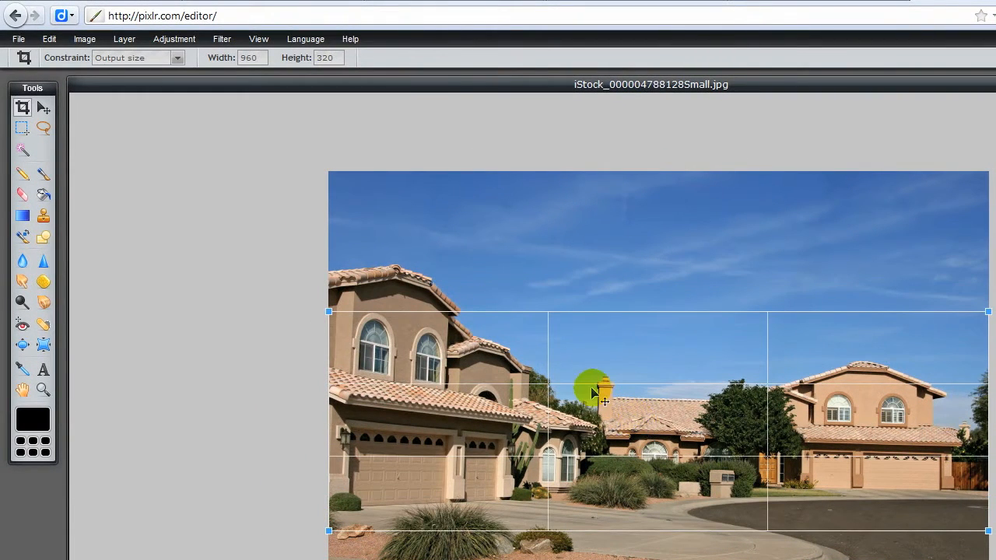
{"action": "left_click", "coordinate": [41, 106]}
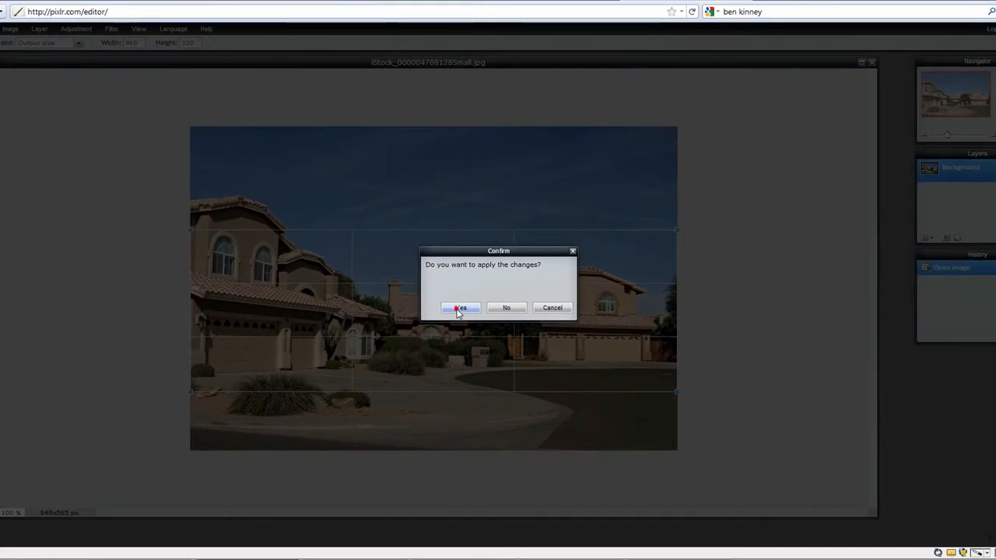
{"action": "left_click", "coordinate": [503, 328]}
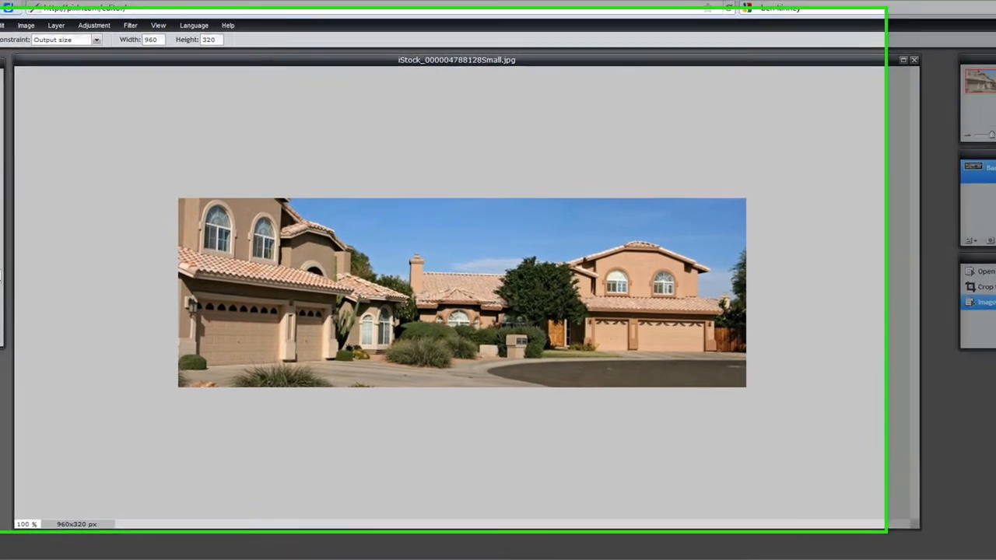
- Start a text over the garage in the cropped photo and set its color to white, ffffff
{"action": "left_click", "coordinate": [36, 288]}
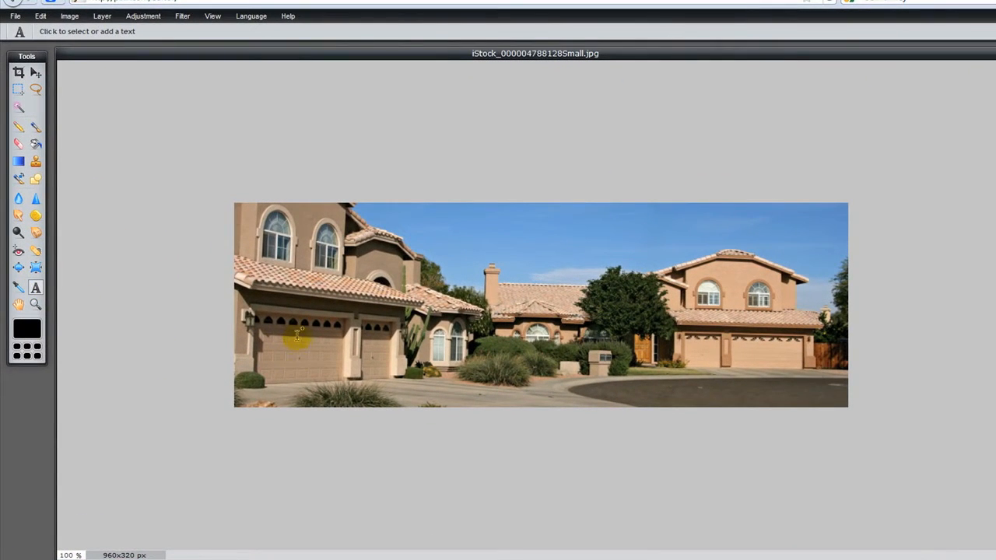
{"action": "left_click", "coordinate": [248, 321]}
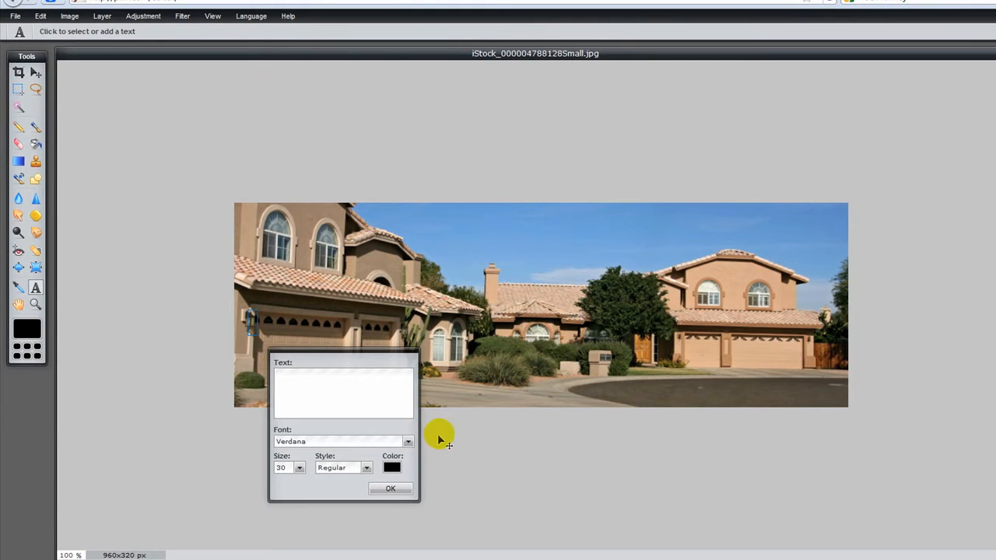
{"action": "left_click", "coordinate": [391, 467]}
{"action": "left_click", "coordinate": [724, 254]}
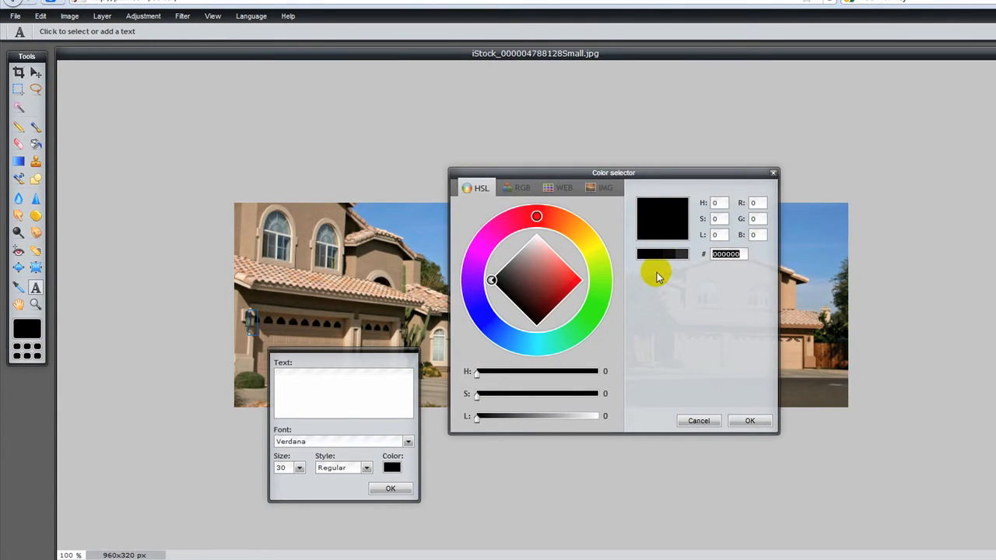
{"action": "type", "text": "ffffff"}
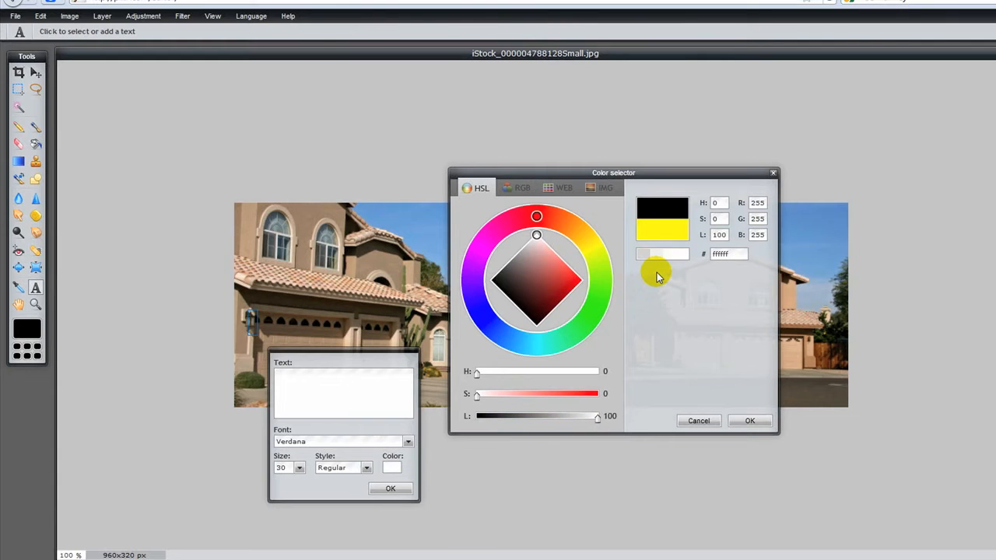
{"action": "left_click", "coordinate": [747, 420]}
- Enter the caption Cul De Sac Lot and set its font to PMingLiU-ExtB
{"action": "left_click", "coordinate": [339, 387]}
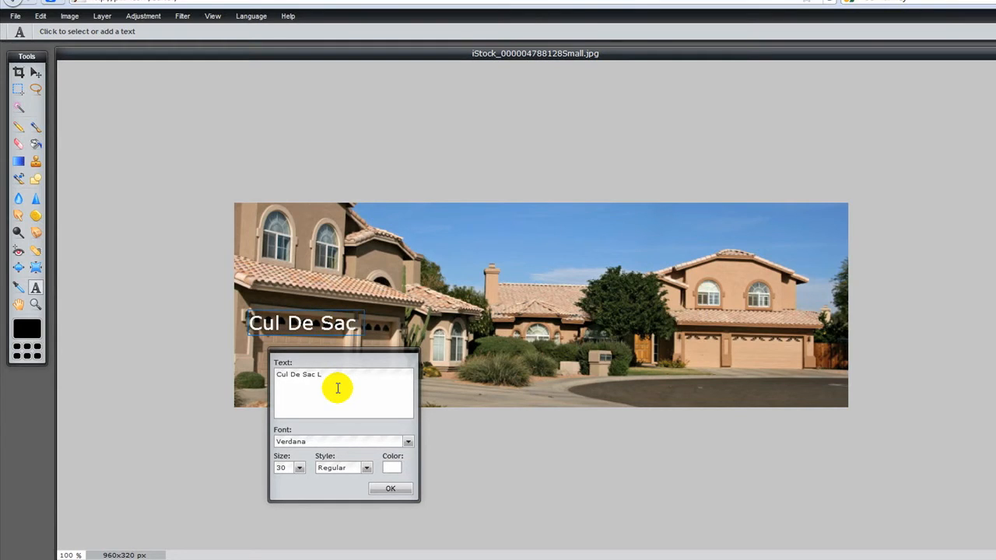
{"action": "left_click", "coordinate": [407, 440]}
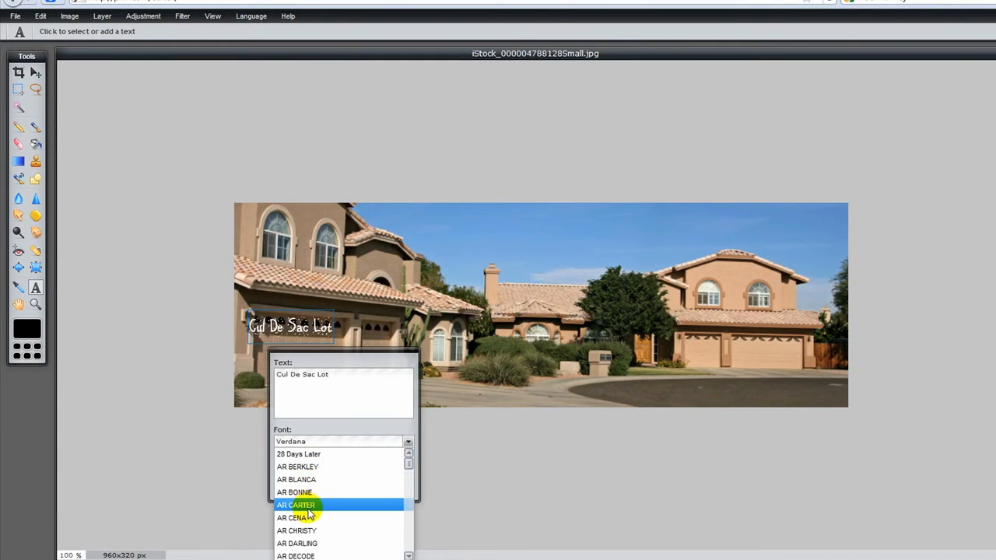
{"action": "scroll", "coordinate": [308, 517], "scroll_direction": "down", "scroll_amount": 5}
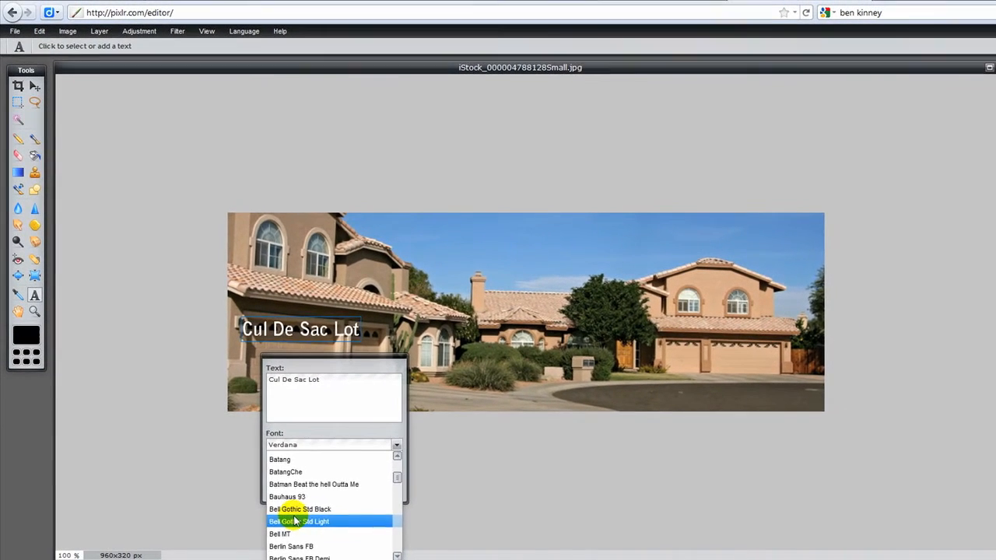
{"action": "scroll", "coordinate": [295, 520], "scroll_direction": "down", "scroll_amount": 8}
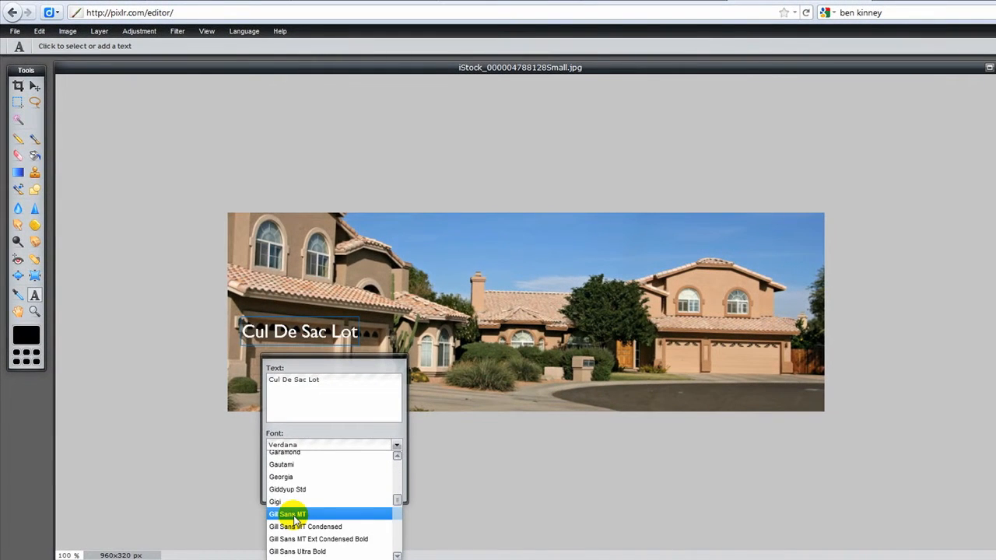
{"action": "scroll", "coordinate": [295, 525], "scroll_direction": "down", "scroll_amount": 8}
{"action": "scroll", "coordinate": [298, 532], "scroll_direction": "down", "scroll_amount": 12}
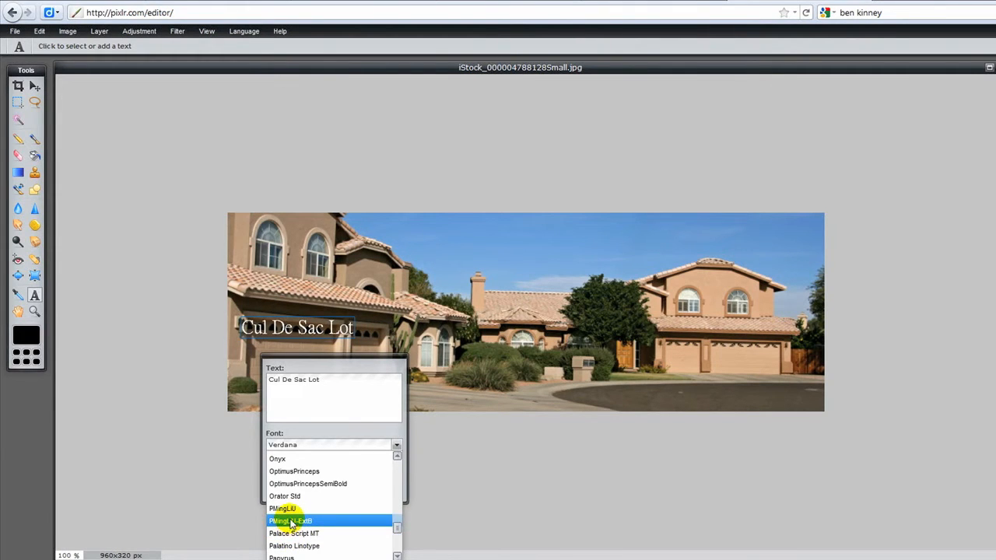
{"action": "left_click", "coordinate": [293, 520]}
- Set the caption's size to 71 and its style to Bold
{"action": "left_click", "coordinate": [290, 470]}
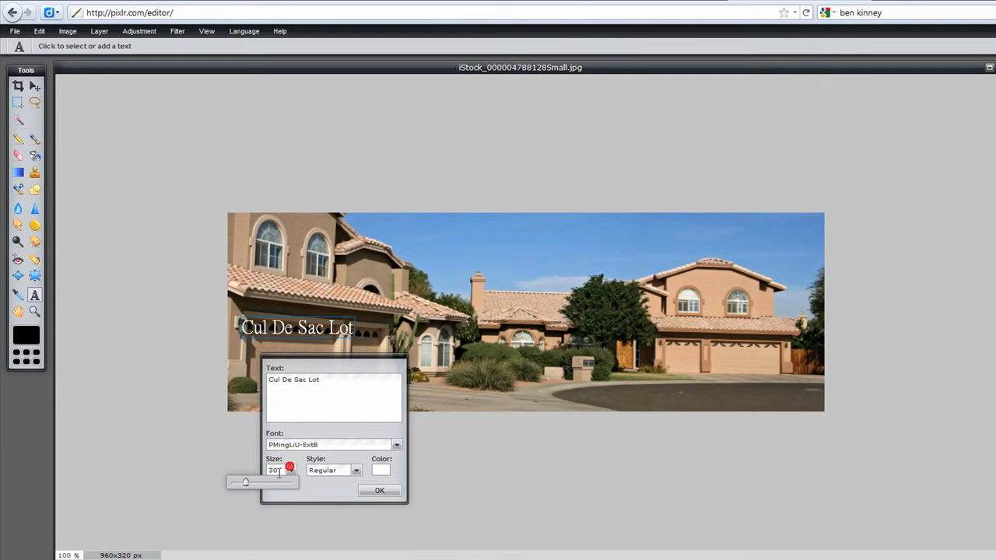
{"action": "left_click_drag", "start_coordinate": [246, 484], "coordinate": [266, 488]}
{"action": "left_click", "coordinate": [355, 470]}
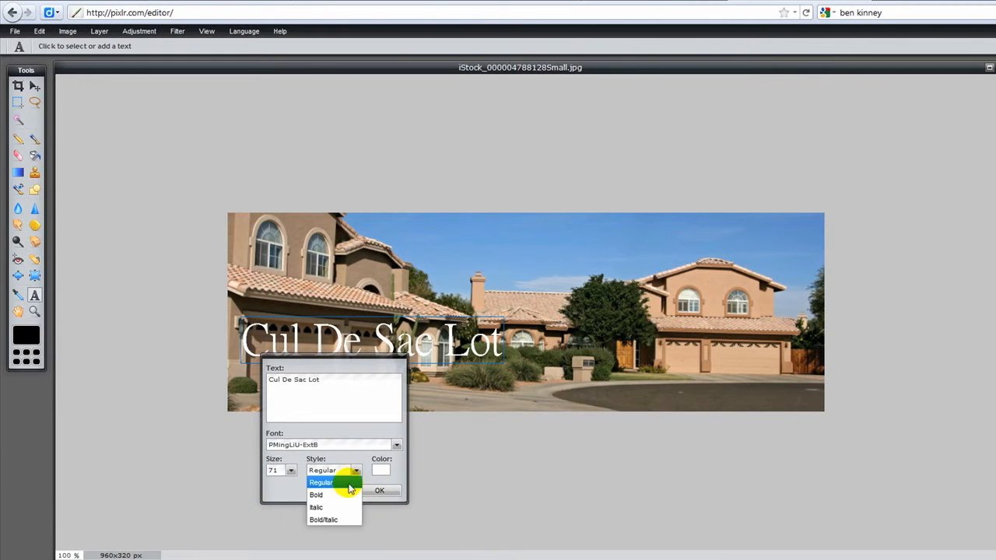
{"action": "left_click", "coordinate": [348, 495]}
- Try a light green, a3c98f, as the caption's color and accept it
{"action": "left_click", "coordinate": [380, 470]}
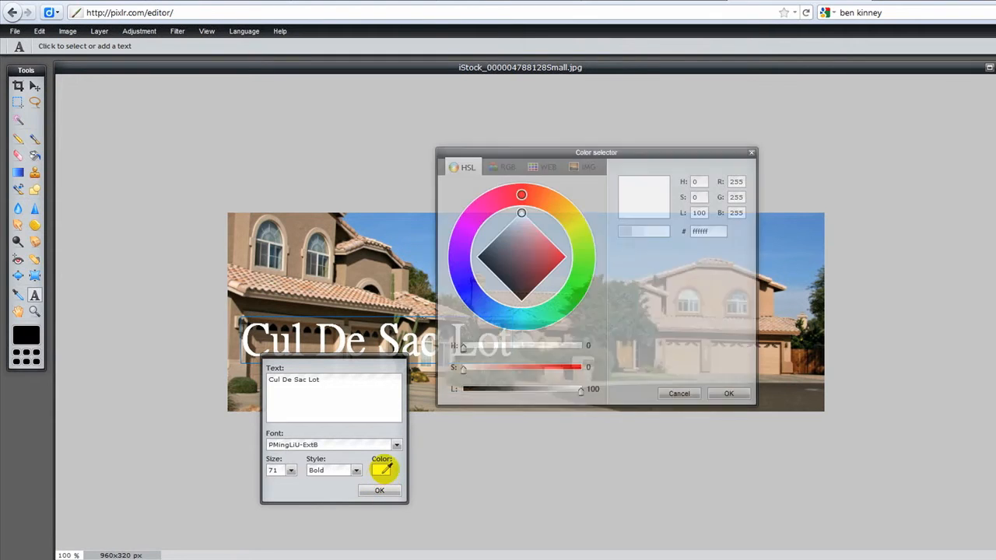
{"action": "left_click", "coordinate": [471, 298]}
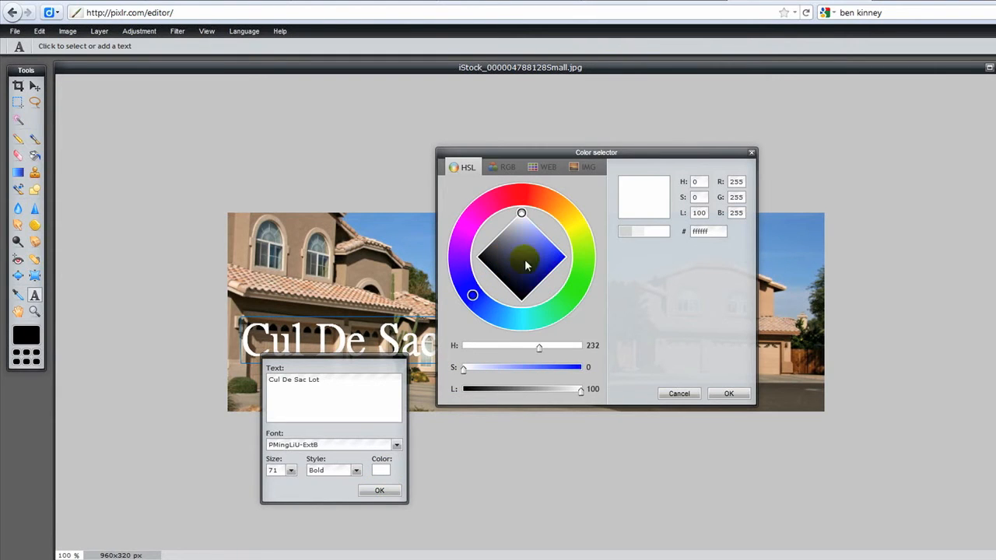
{"action": "left_click", "coordinate": [524, 236]}
{"action": "left_click", "coordinate": [637, 232]}
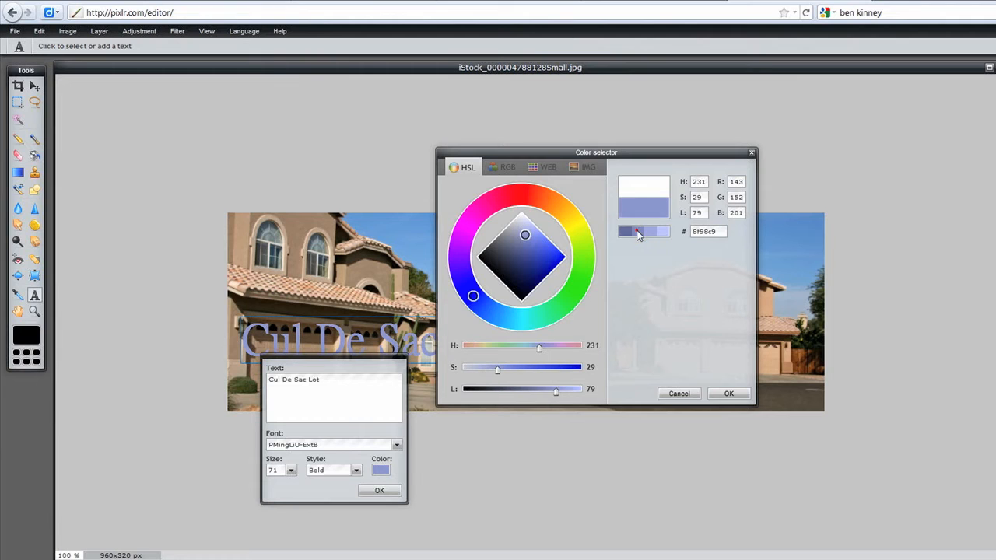
{"action": "left_click", "coordinate": [591, 271]}
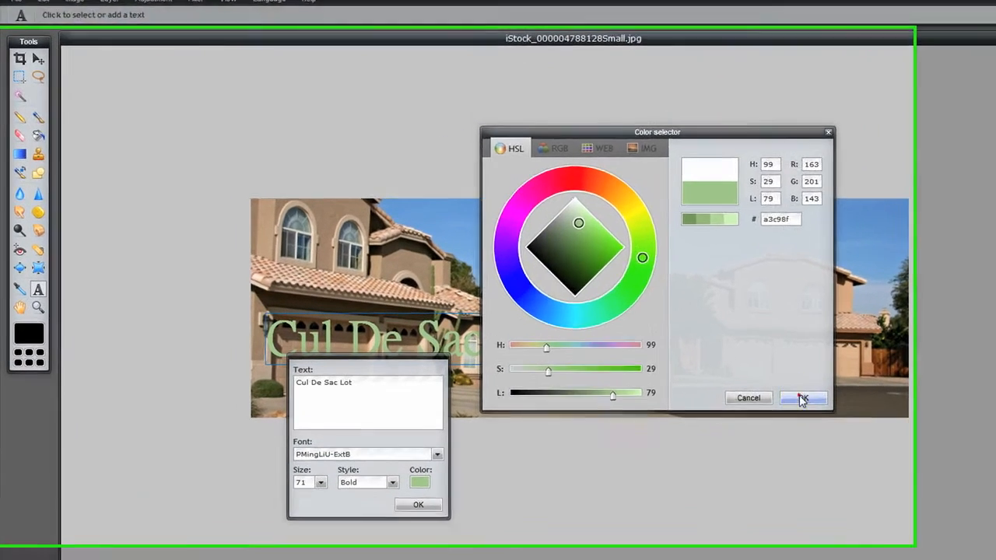
{"action": "left_click", "coordinate": [728, 393]}
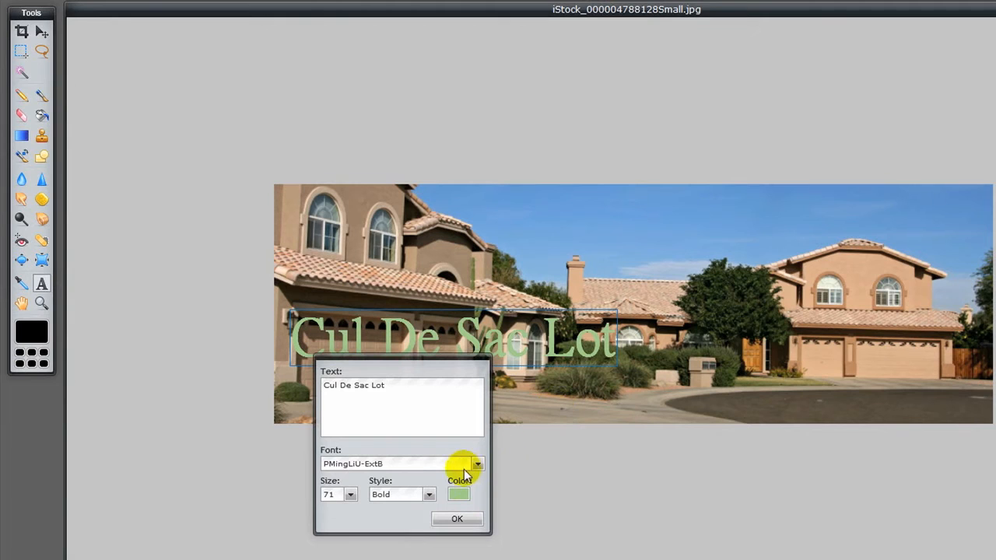
- Set the caption's color to white, ffffff, and finish the text
{"action": "left_click", "coordinate": [464, 493]}
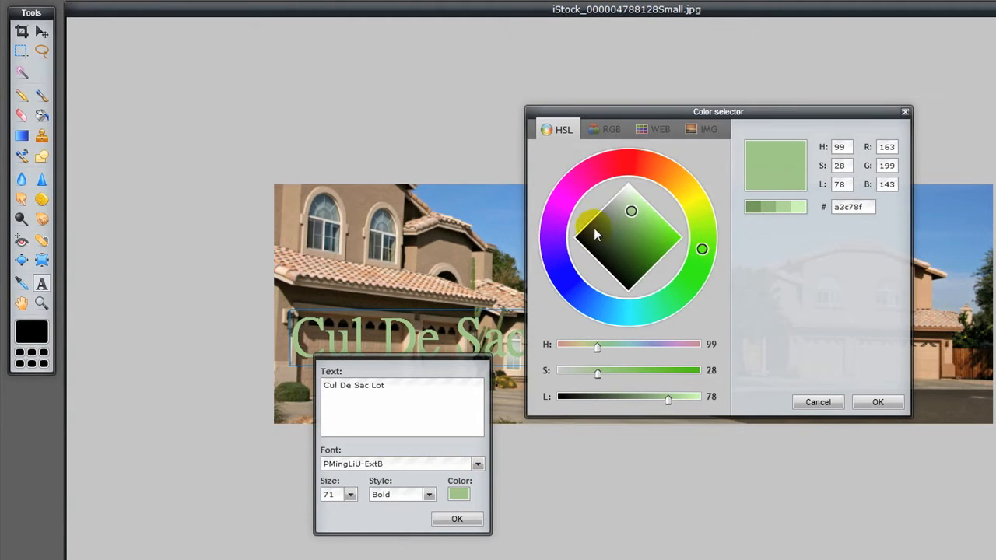
{"action": "double_click", "coordinate": [864, 206]}
{"action": "type", "text": "fff"}
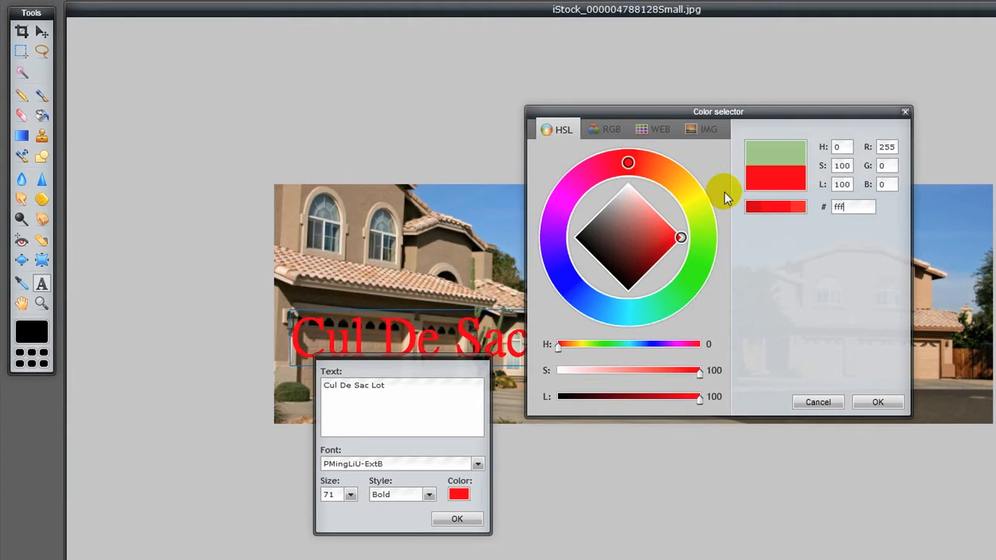
{"action": "type", "text": "ff"}
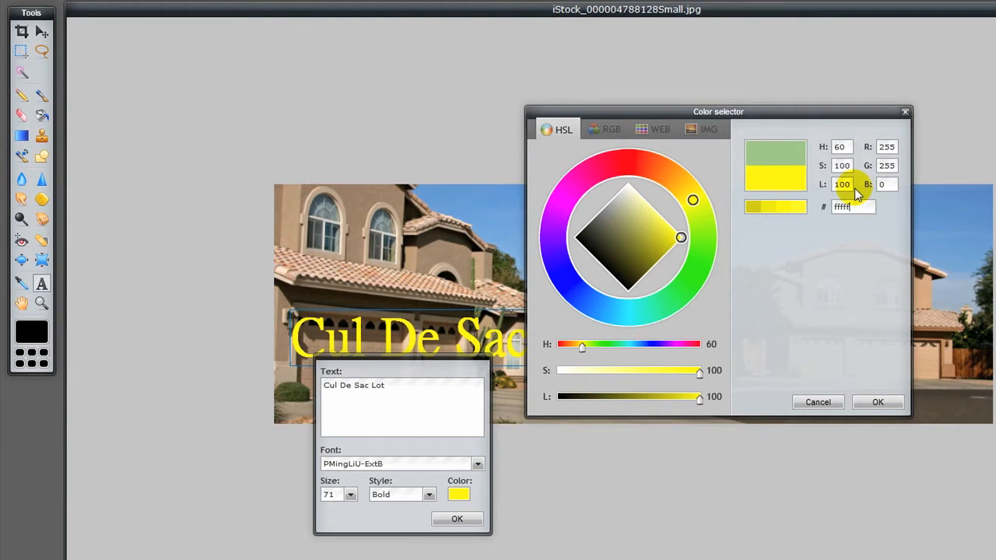
{"action": "type", "text": "f"}
{"action": "left_click", "coordinate": [865, 402]}
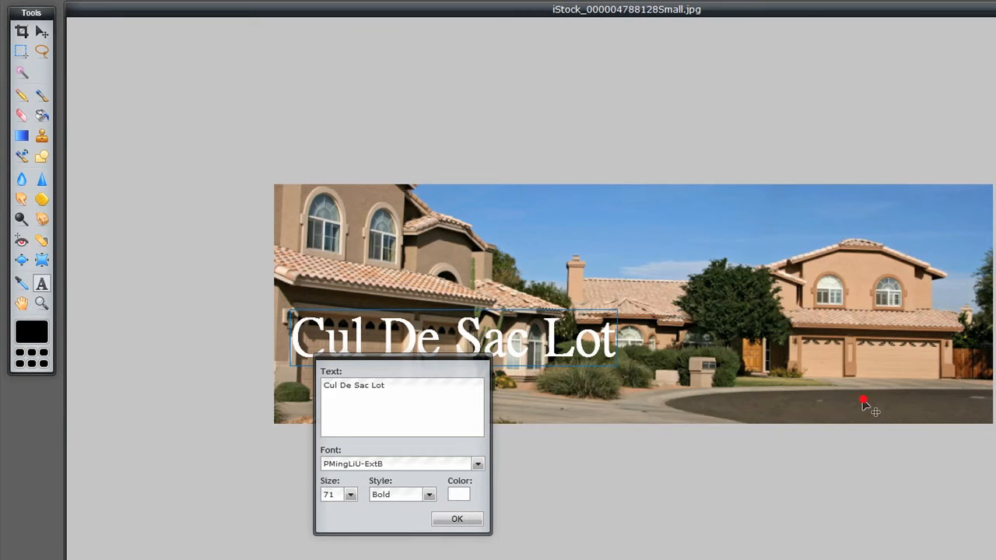
{"action": "left_click", "coordinate": [456, 519]}
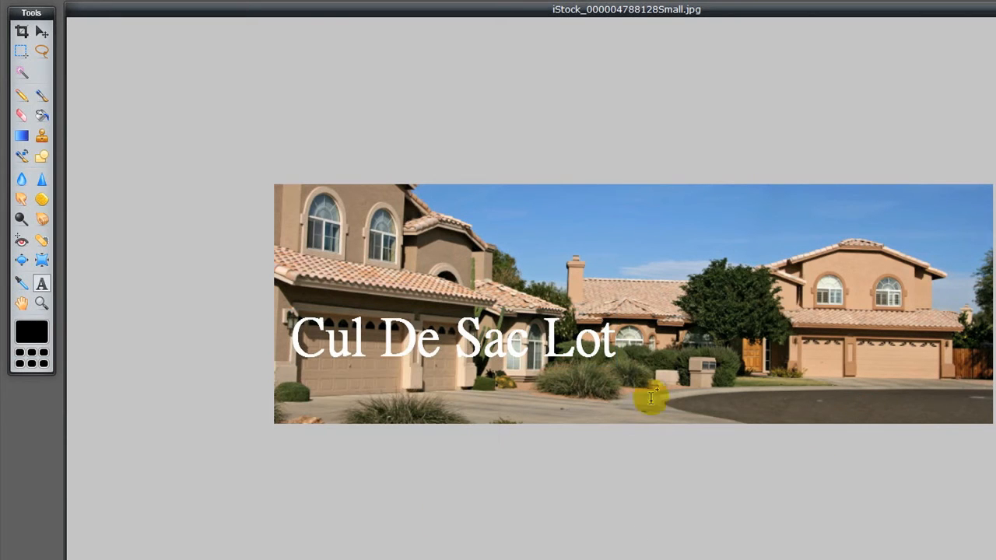
- Move the caption to the lower right corner of the photo, over the road
{"action": "left_click", "coordinate": [42, 32]}
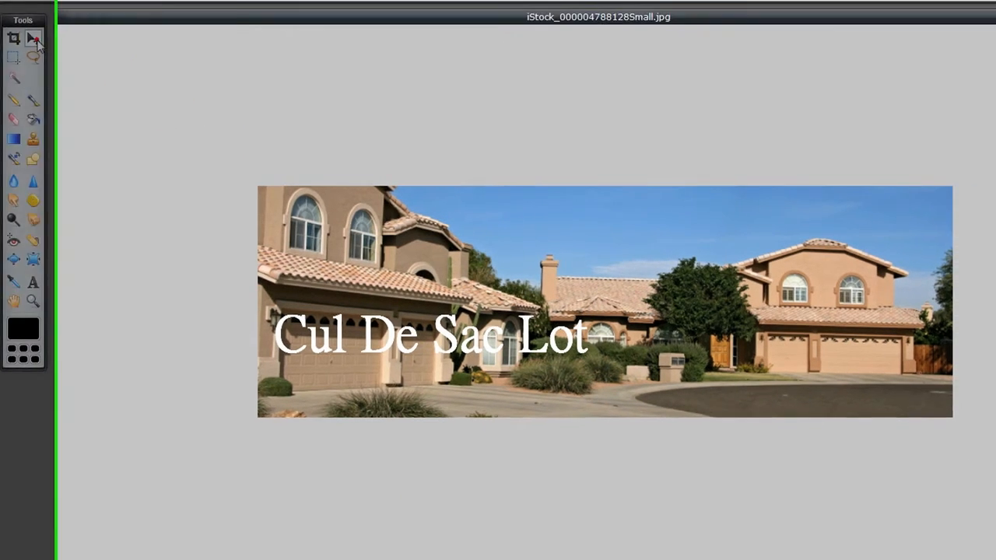
{"action": "left_click_drag", "start_coordinate": [457, 337], "coordinate": [461, 356]}
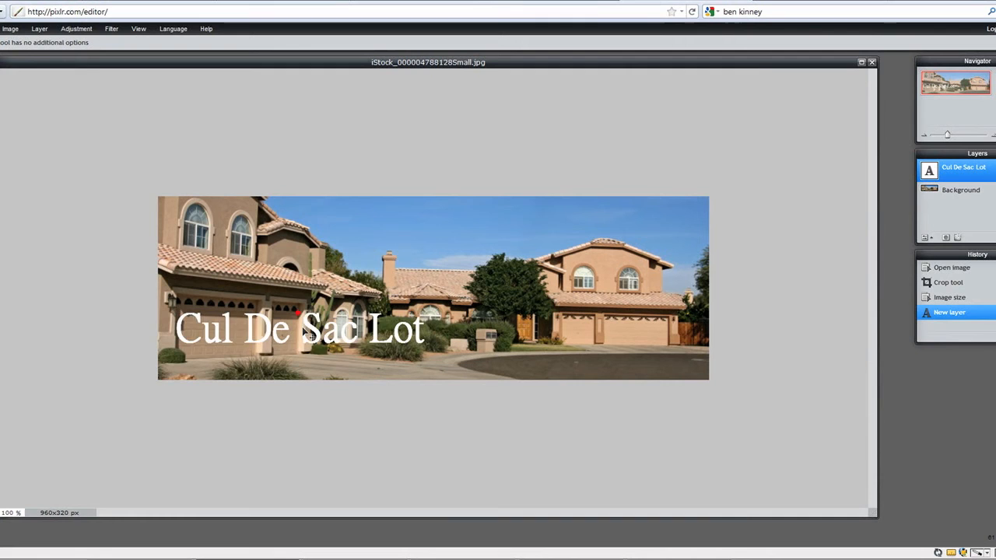
{"action": "left_click_drag", "start_coordinate": [306, 333], "coordinate": [557, 354]}
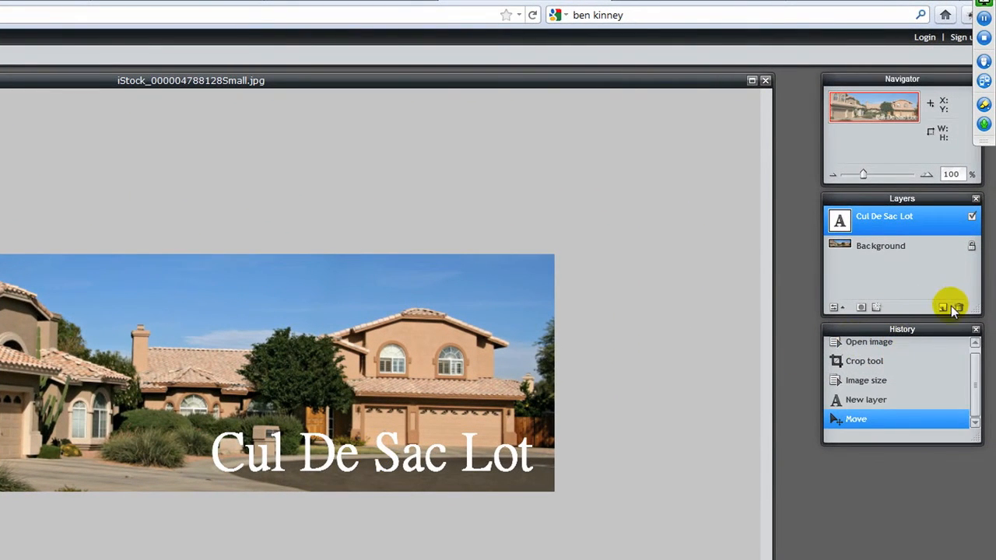
- Open the layer styles of the Cul De Sac Lot layer and add a drop shadow with opacity 43 and distance 9
{"action": "left_click", "coordinate": [955, 231]}
{"action": "double_click", "coordinate": [908, 217]}
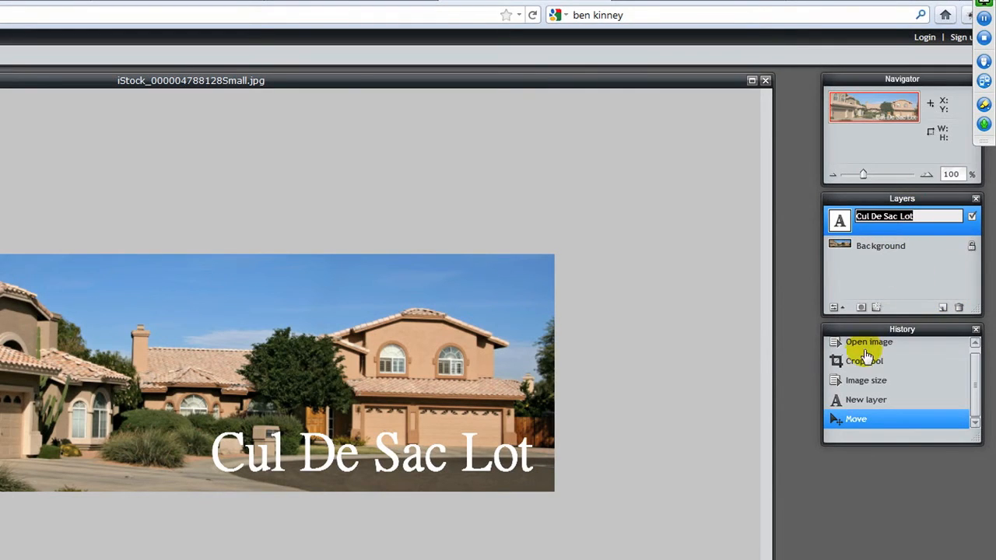
{"action": "left_click", "coordinate": [873, 306]}
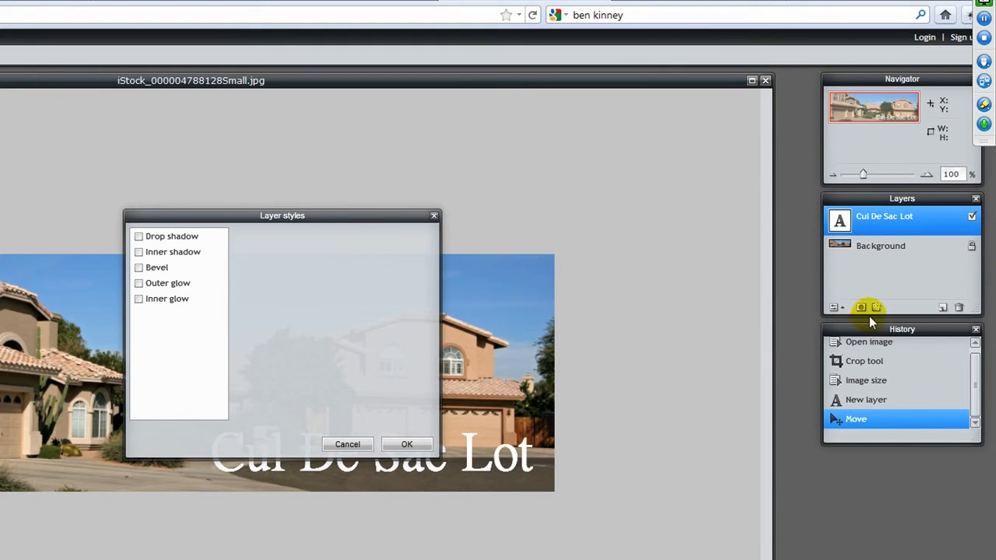
{"action": "left_click_drag", "start_coordinate": [355, 219], "coordinate": [519, 203]}
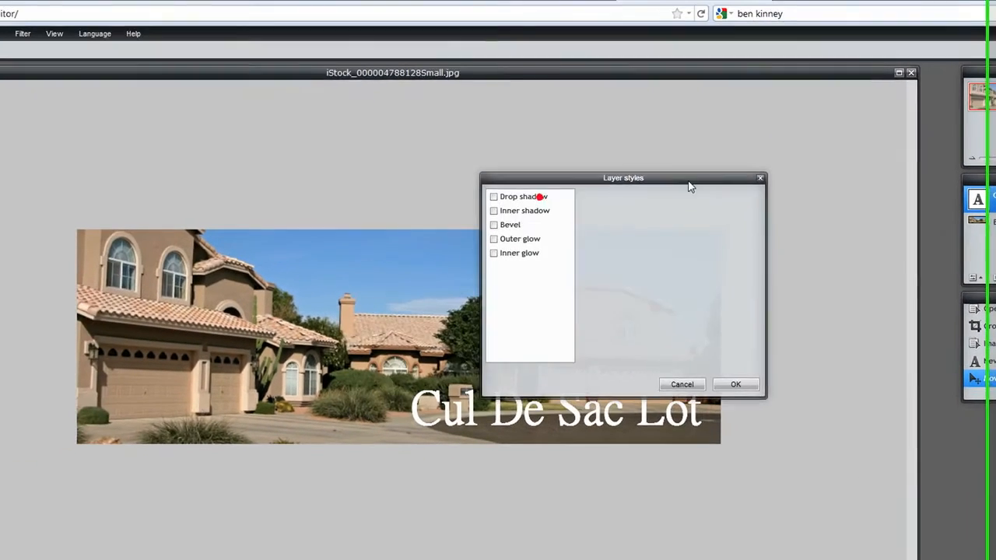
{"action": "left_click_drag", "start_coordinate": [689, 182], "coordinate": [824, 147]}
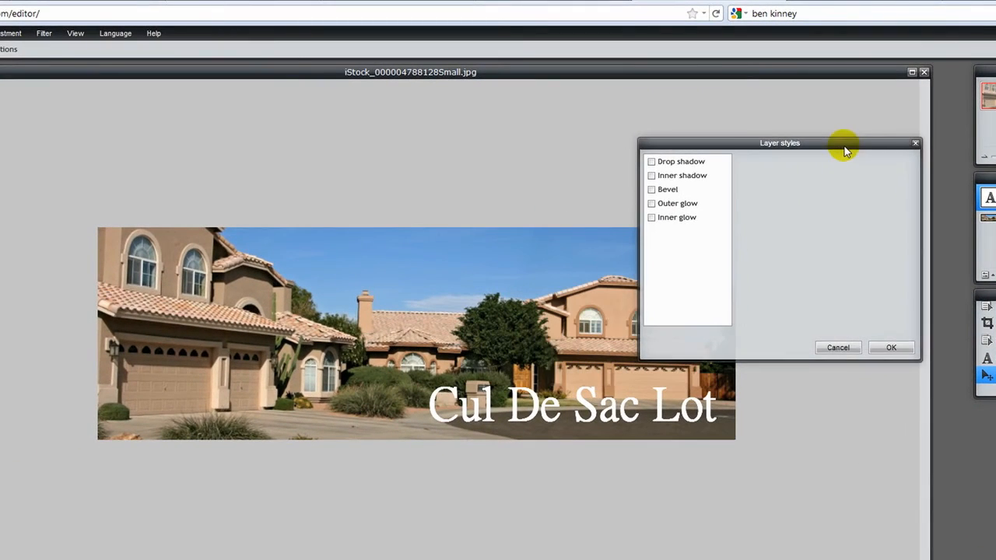
{"action": "left_click", "coordinate": [629, 162]}
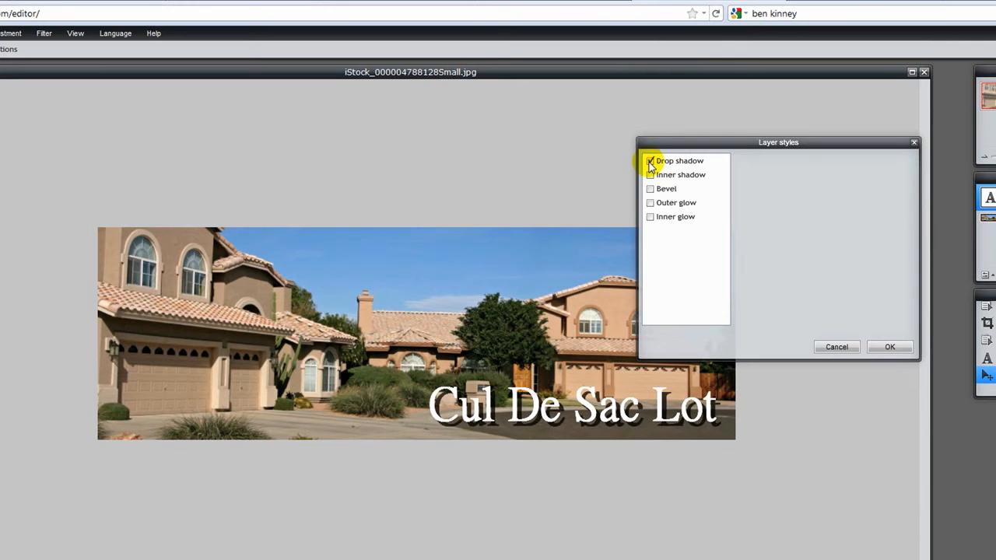
{"action": "left_click_drag", "start_coordinate": [817, 148], "coordinate": [837, 131]}
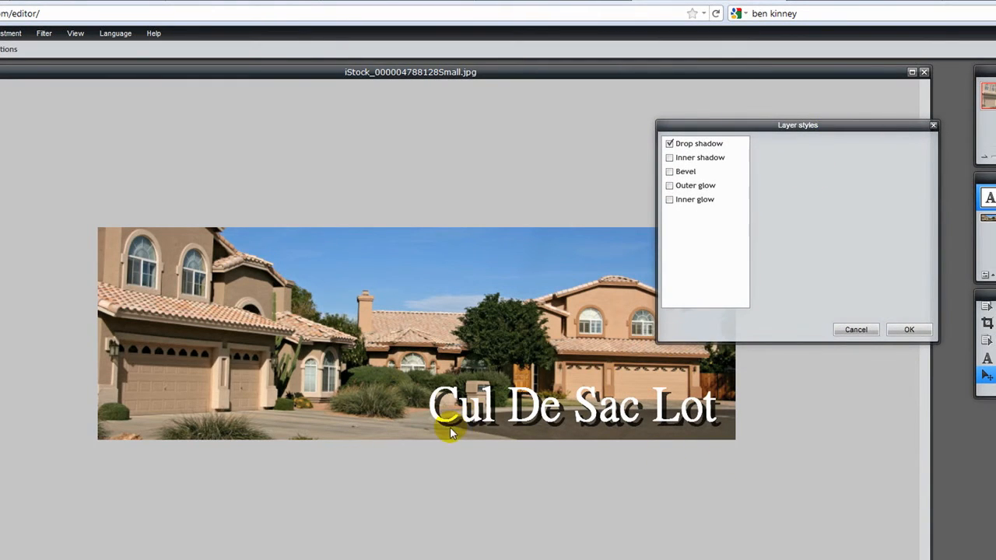
{"action": "left_click", "coordinate": [708, 146]}
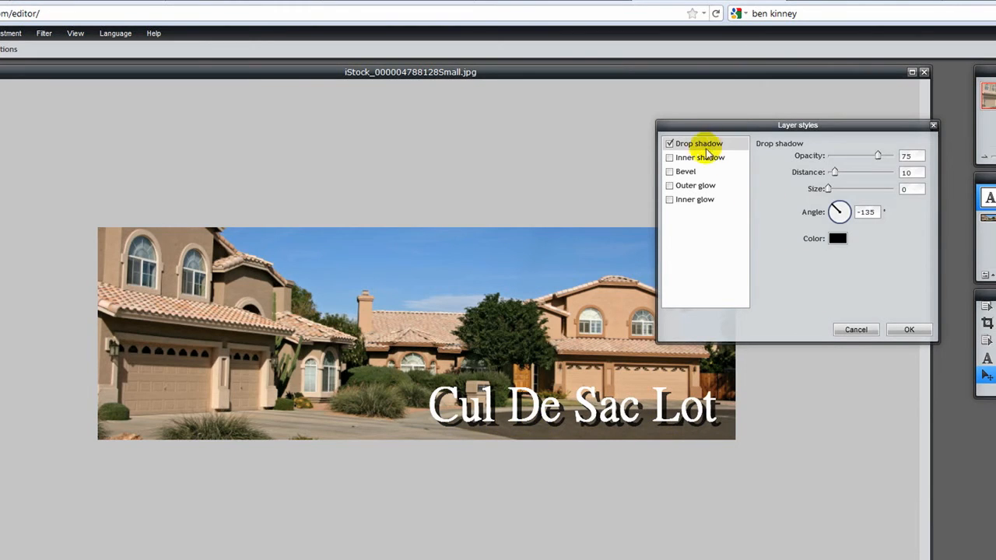
{"action": "left_click_drag", "start_coordinate": [882, 158], "coordinate": [836, 211]}
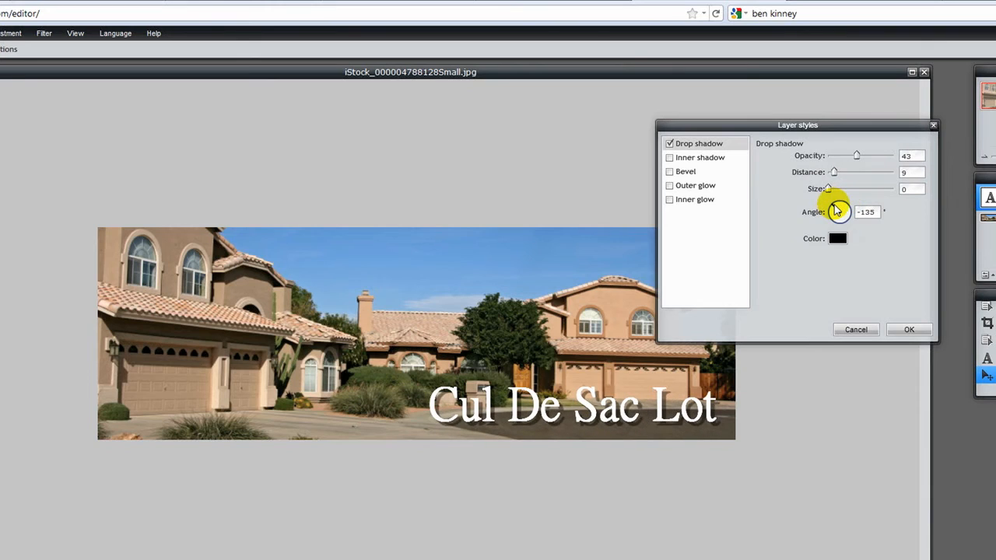
- Add an outer glow, an inner glow and an inner bevel with distance 8 and size 20 to the caption
{"action": "left_click", "coordinate": [670, 187]}
{"action": "left_click", "coordinate": [670, 200]}
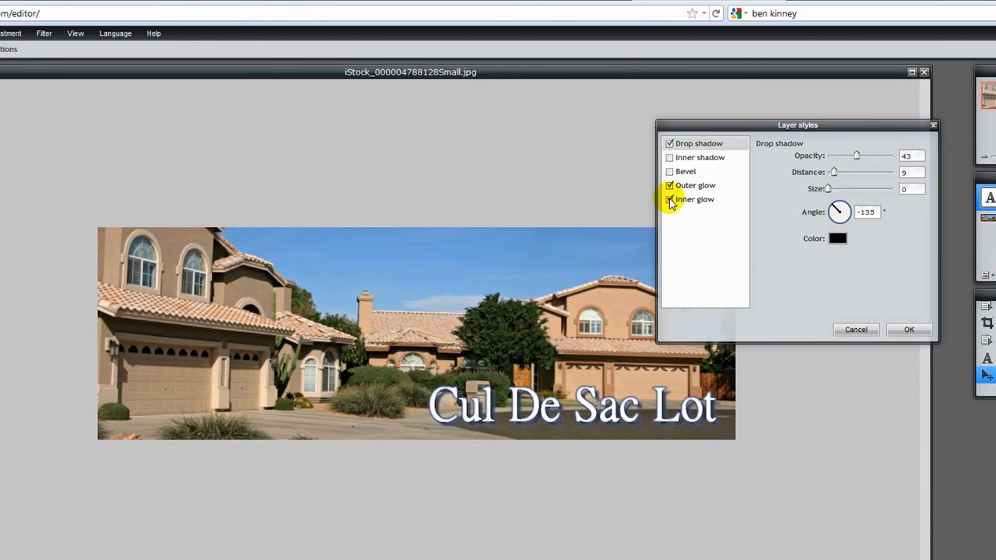
{"action": "left_click", "coordinate": [669, 171]}
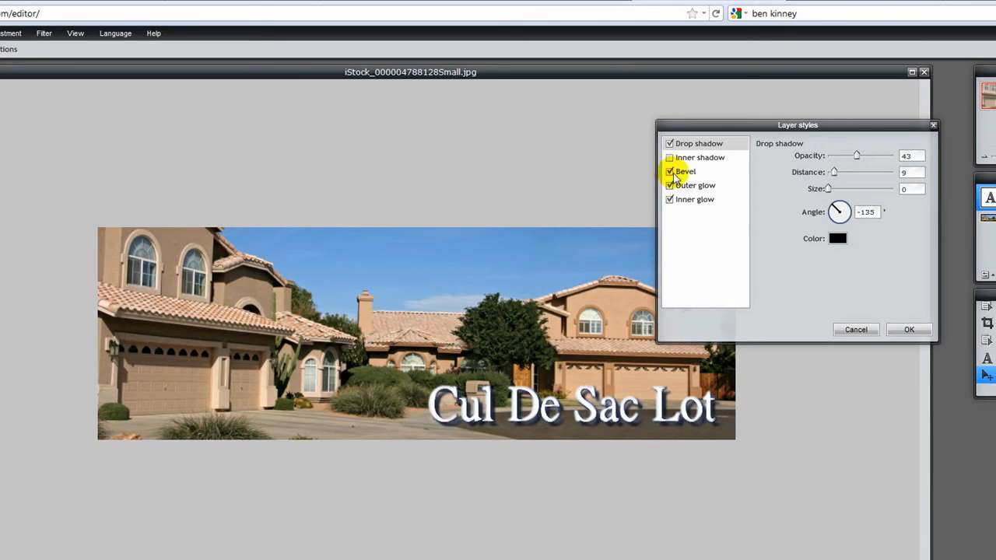
{"action": "left_click", "coordinate": [697, 173]}
{"action": "left_click_drag", "start_coordinate": [830, 170], "coordinate": [836, 174]}
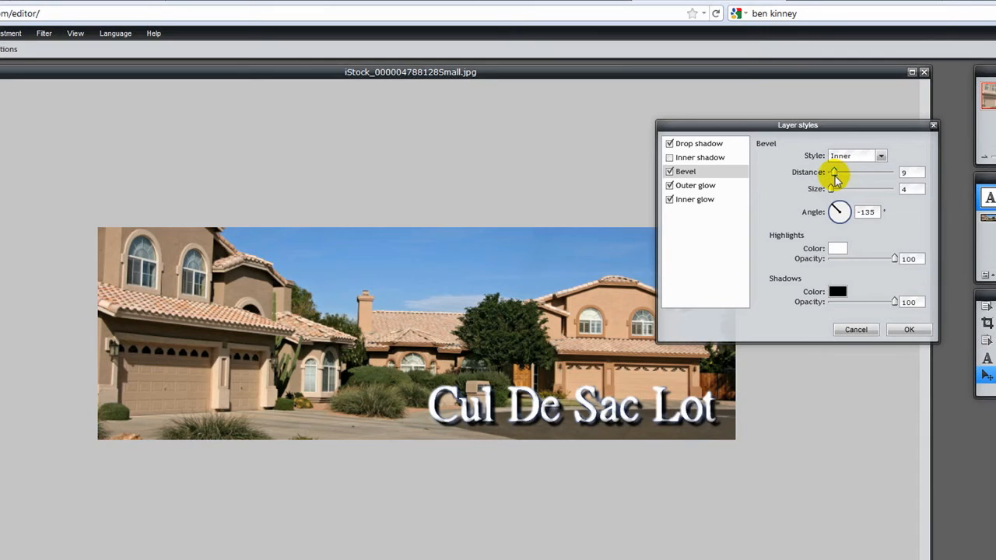
{"action": "left_click_drag", "start_coordinate": [831, 188], "coordinate": [840, 188]}
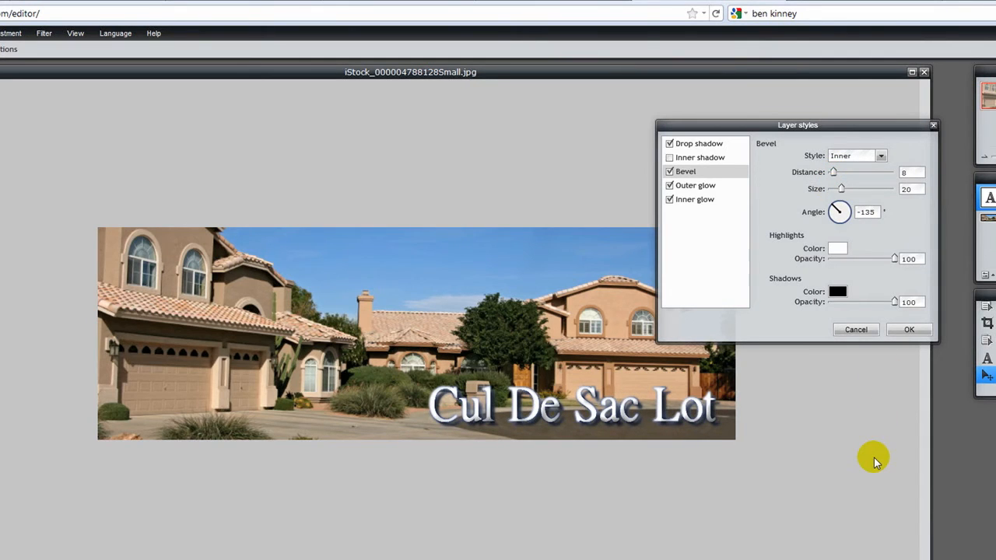
- Set the caption's bevel shadow color to pink, slightly lower the bevel shadow's opacity, and apply the layer styles
{"action": "left_click", "coordinate": [838, 293]}
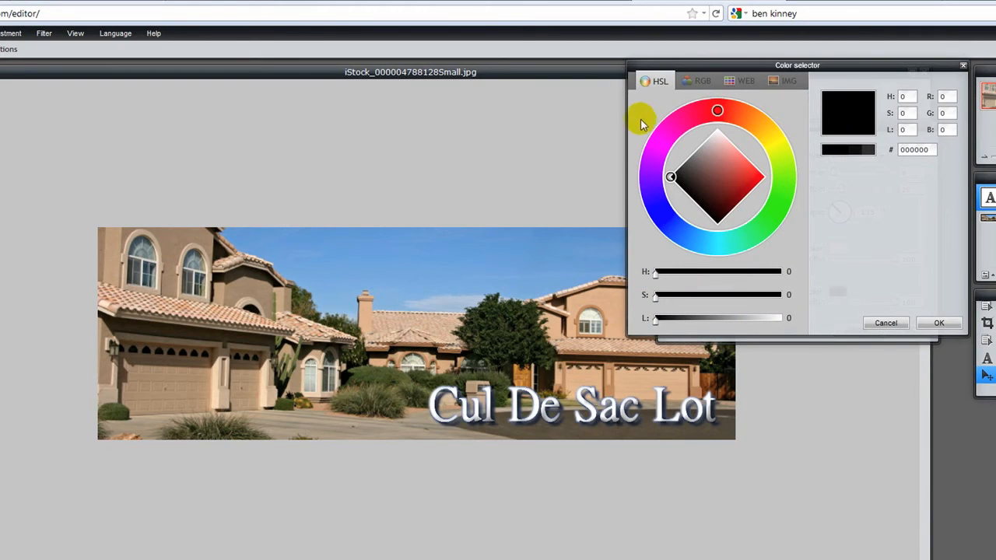
{"action": "left_click", "coordinate": [666, 134]}
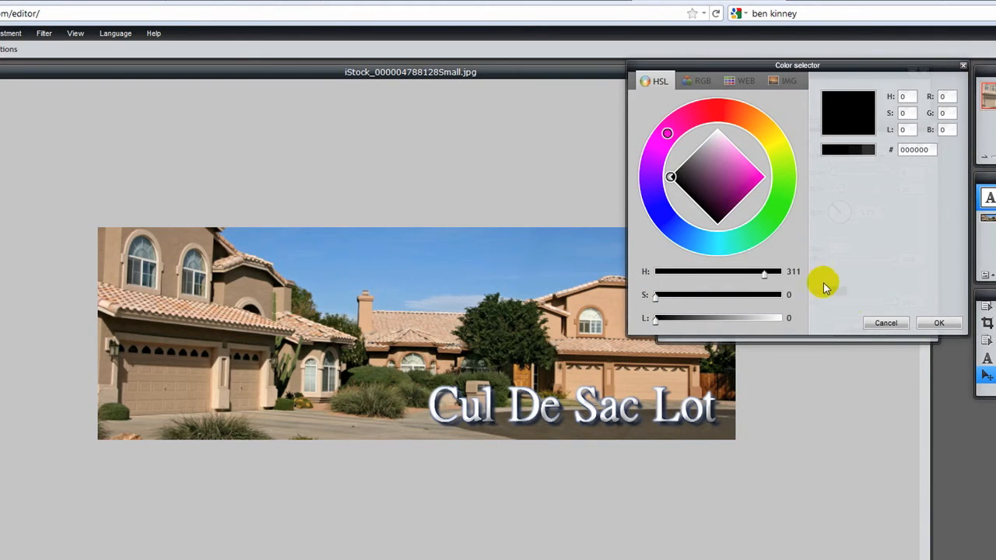
{"action": "left_click", "coordinate": [659, 134]}
{"action": "left_click", "coordinate": [740, 165]}
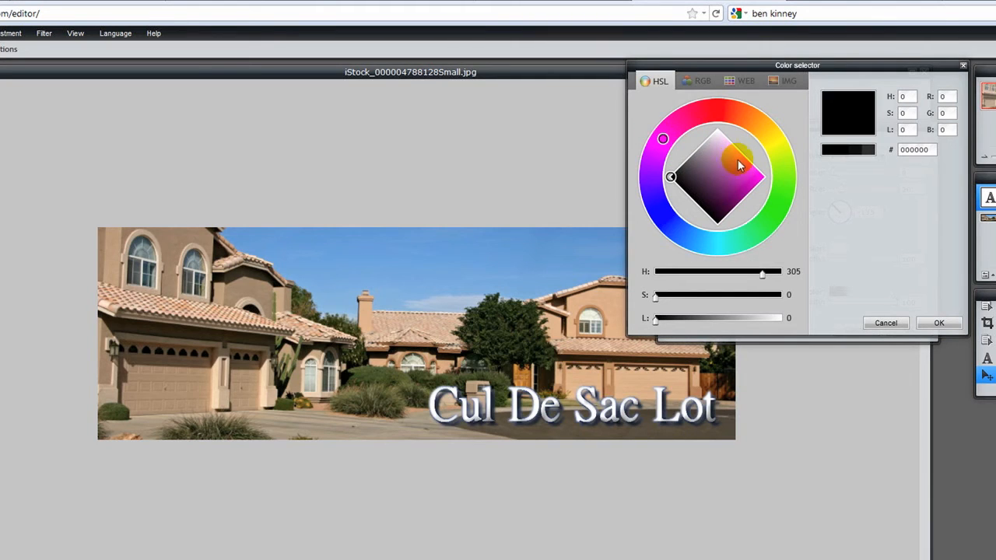
{"action": "left_click", "coordinate": [936, 324]}
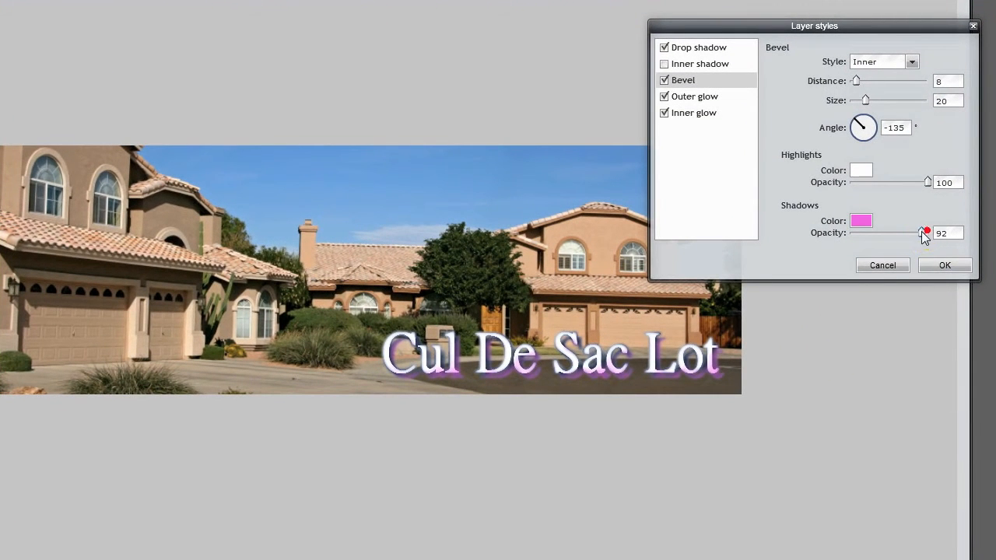
{"action": "left_click_drag", "start_coordinate": [922, 233], "coordinate": [915, 234]}
{"action": "left_click", "coordinate": [946, 264]}
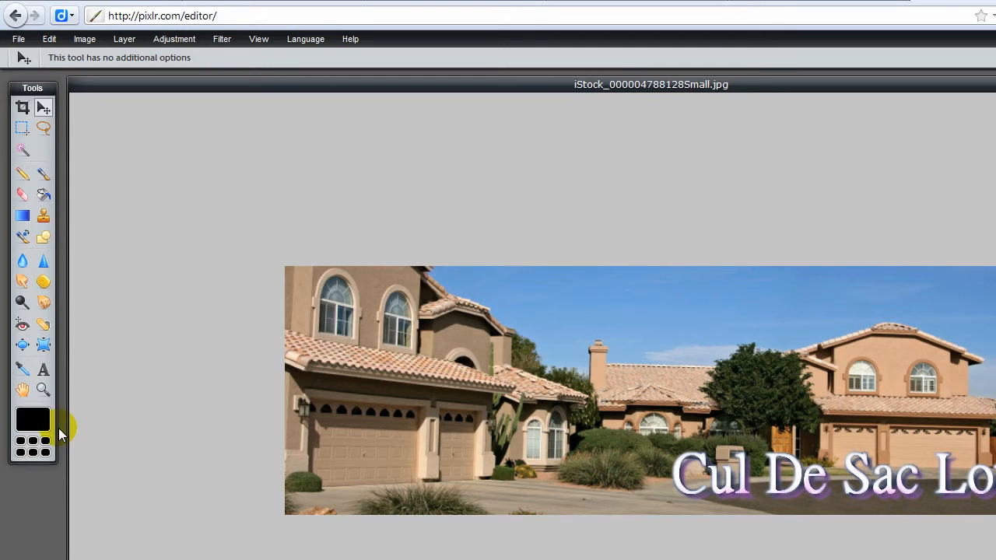
- Sample colors from the house photo with the Color picker, including a light blue from the sky
{"action": "left_click", "coordinate": [23, 367]}
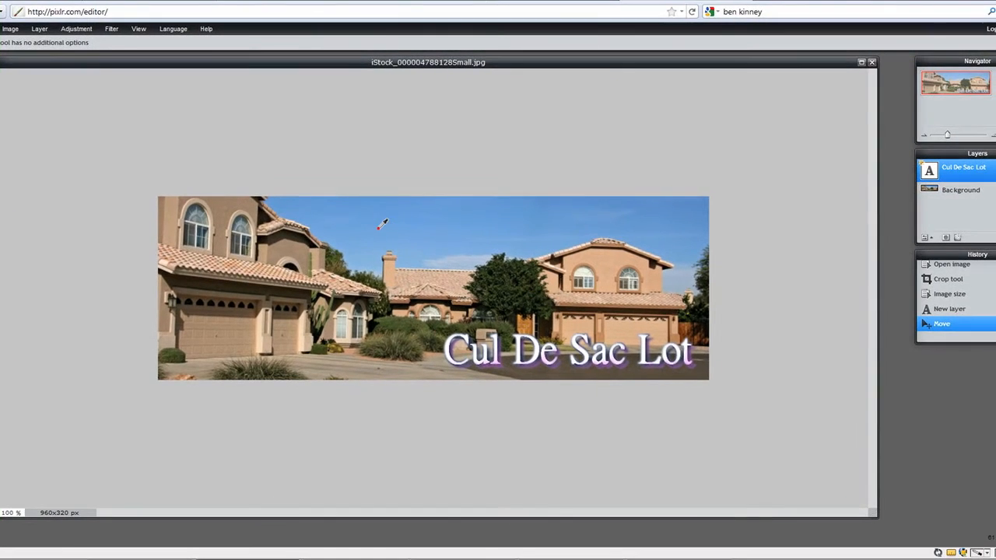
{"action": "left_click", "coordinate": [584, 310]}
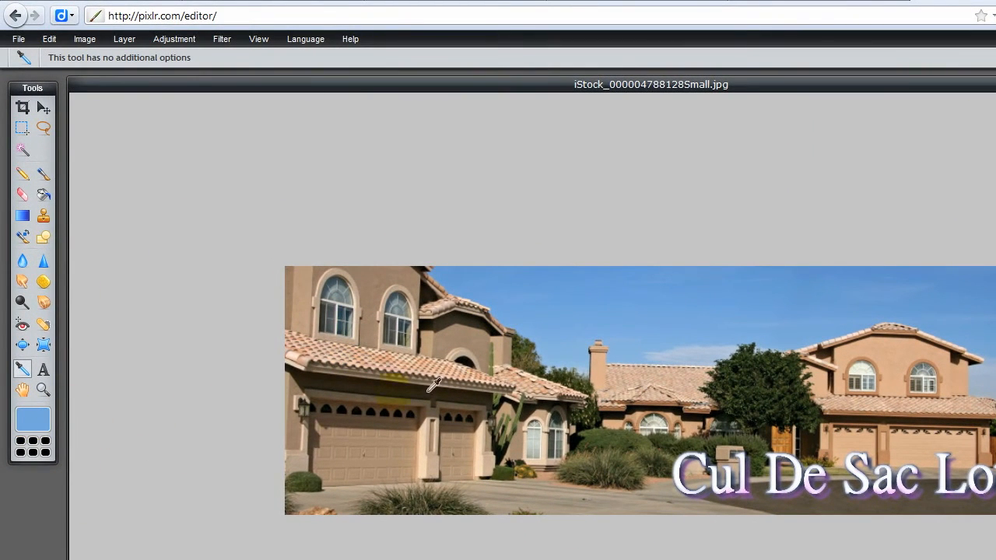
{"action": "left_click", "coordinate": [461, 333]}
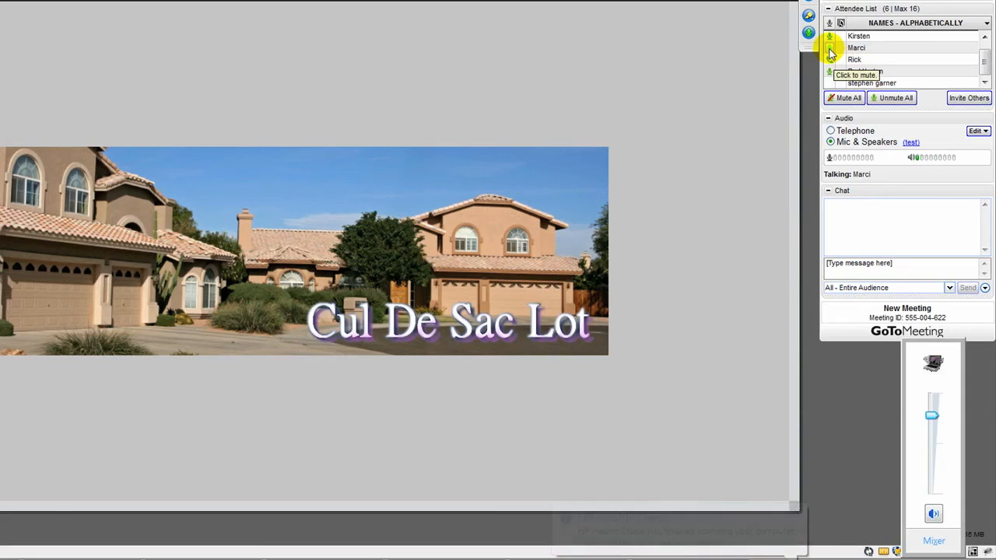
- Switch to GoToMeeting and mute the attendee who is talking
{"action": "left_click", "coordinate": [829, 48]}
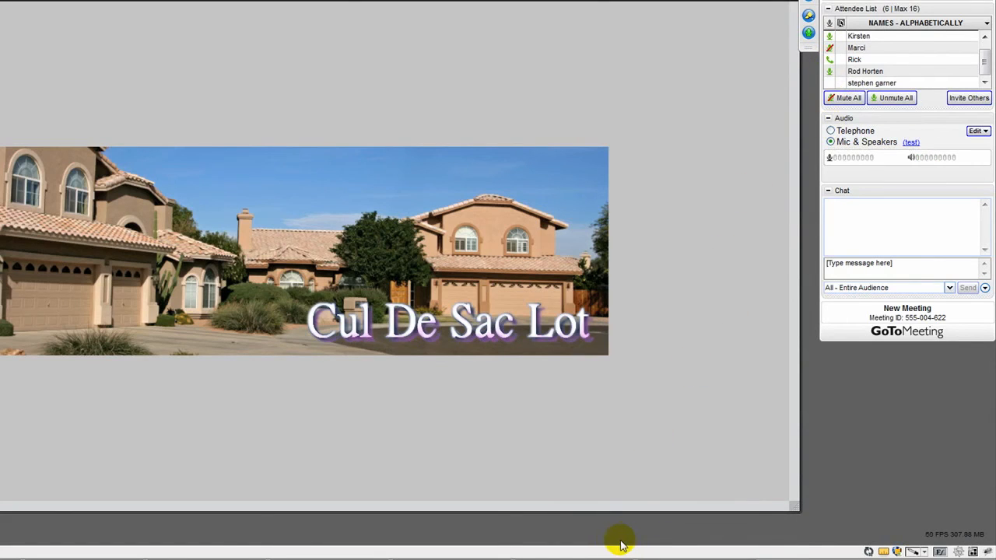